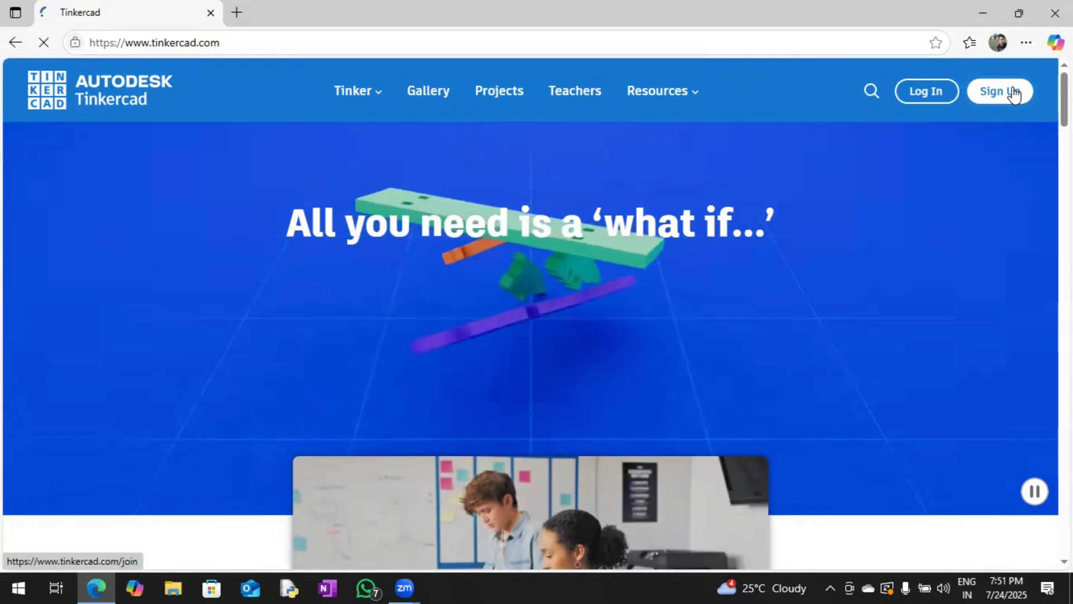
# Log in to Tinkercad with a student account using Google sign-in
pyautogui.click(1008, 90)
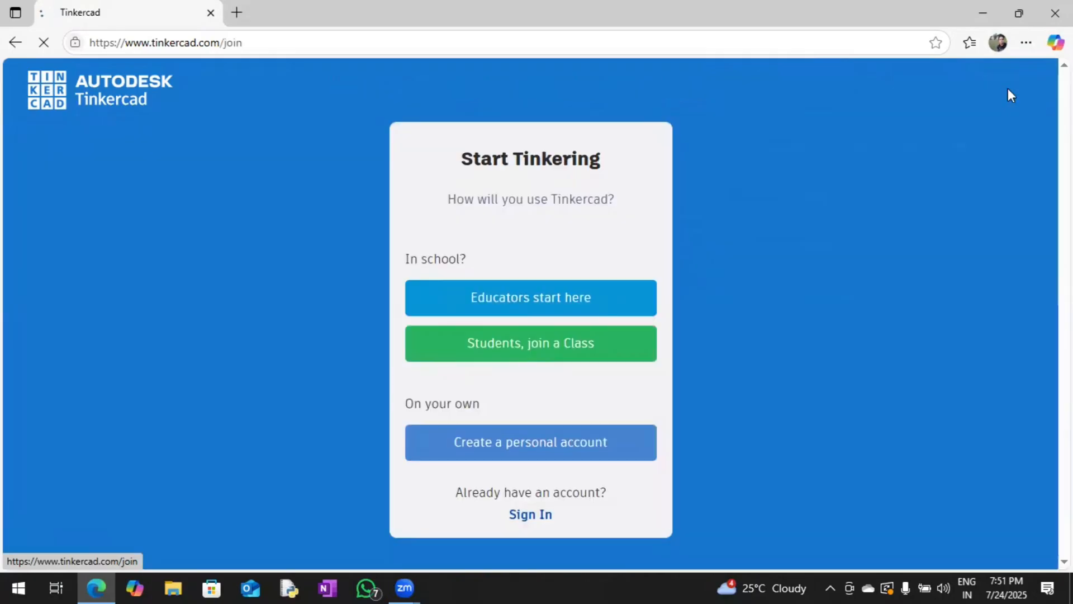
pyautogui.click(16, 45)
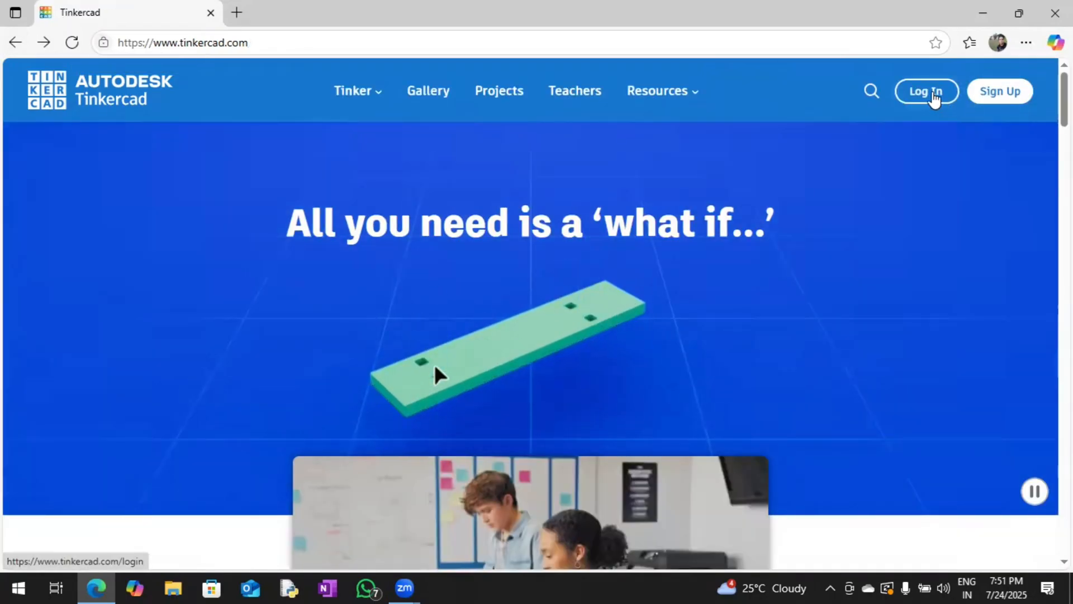
pyautogui.click(933, 95)
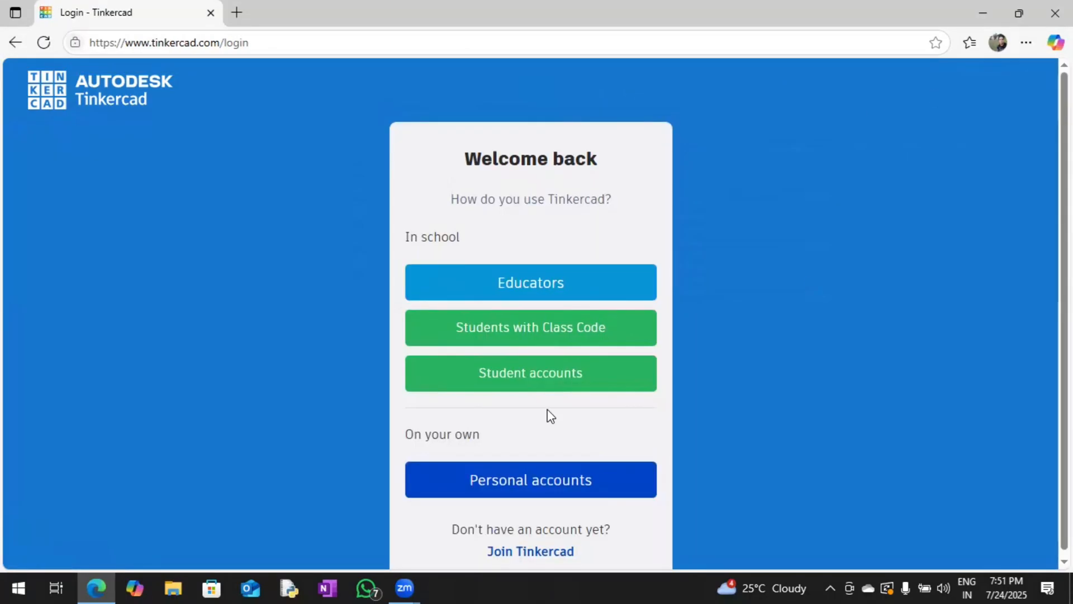
pyautogui.click(551, 375)
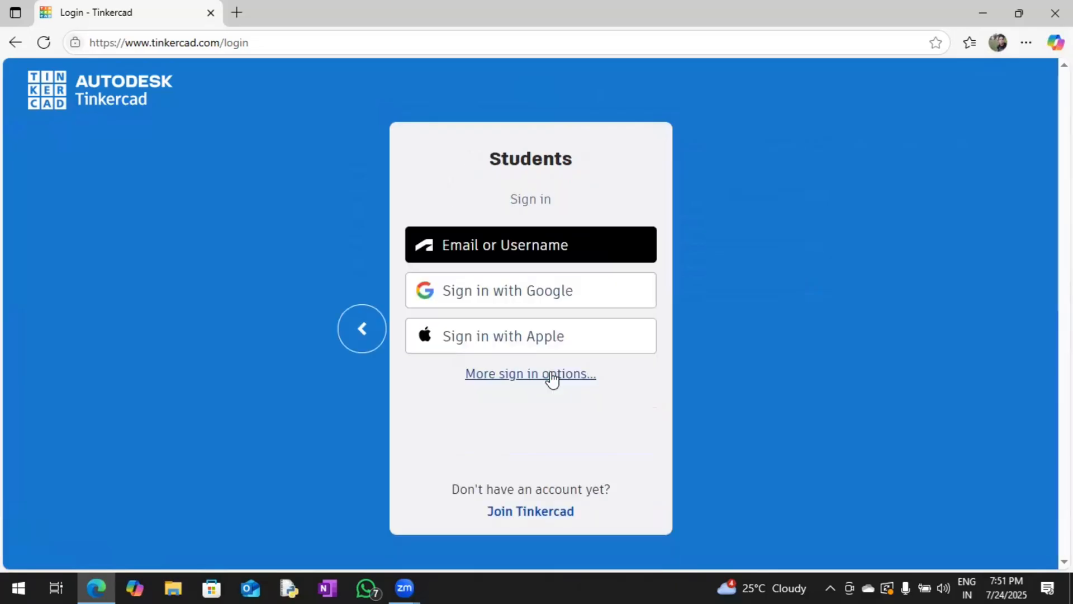
pyautogui.click(552, 299)
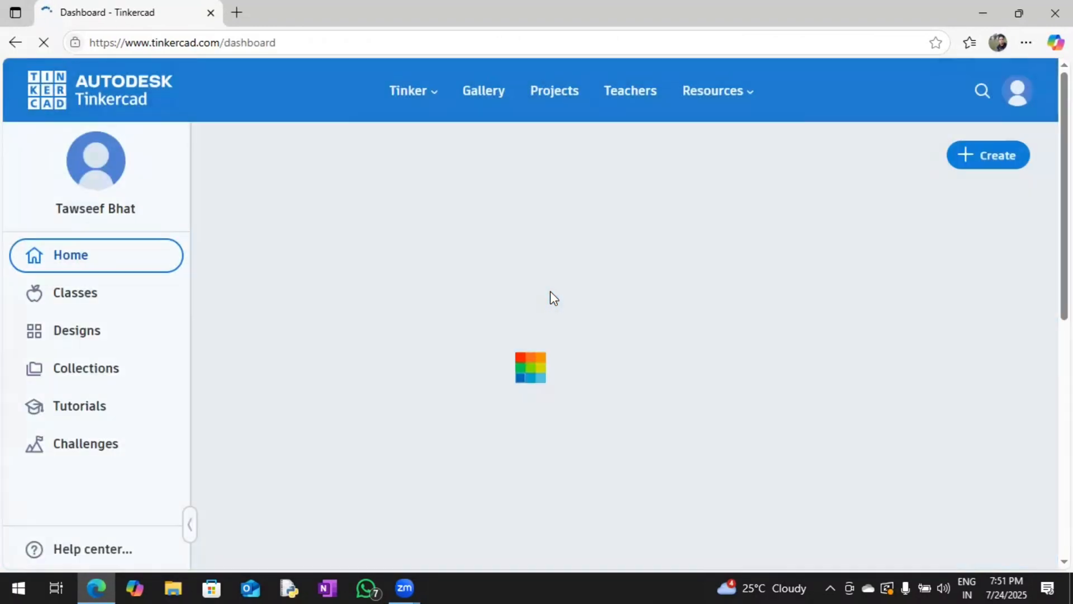
# Look through the account options and the saved 3D, Circuits and Codeblocks designs, and return to the dashboard home
pyautogui.click(1018, 100)
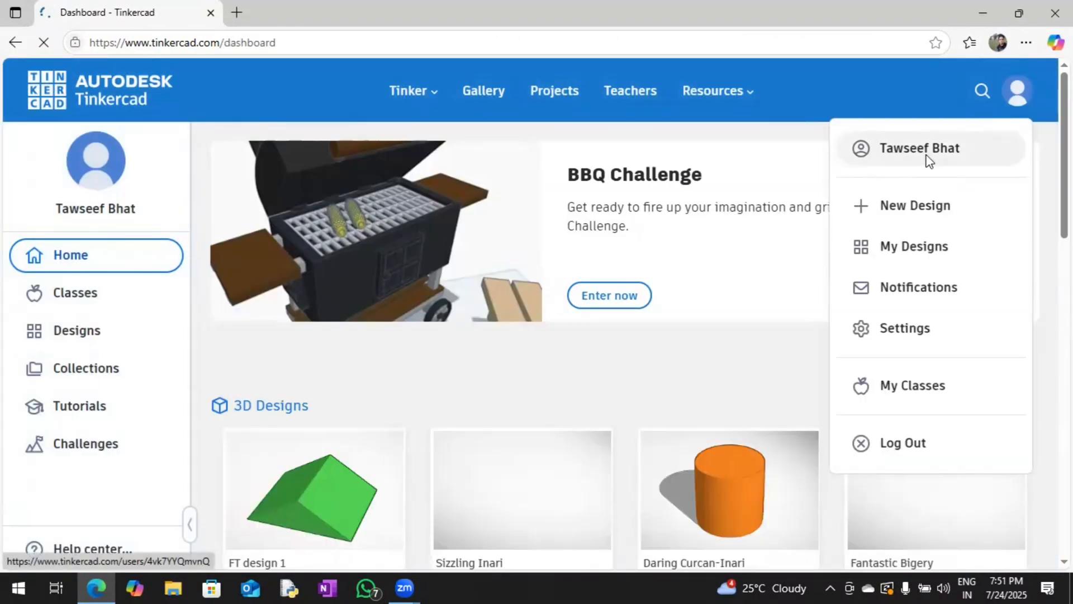
pyautogui.click(1018, 99)
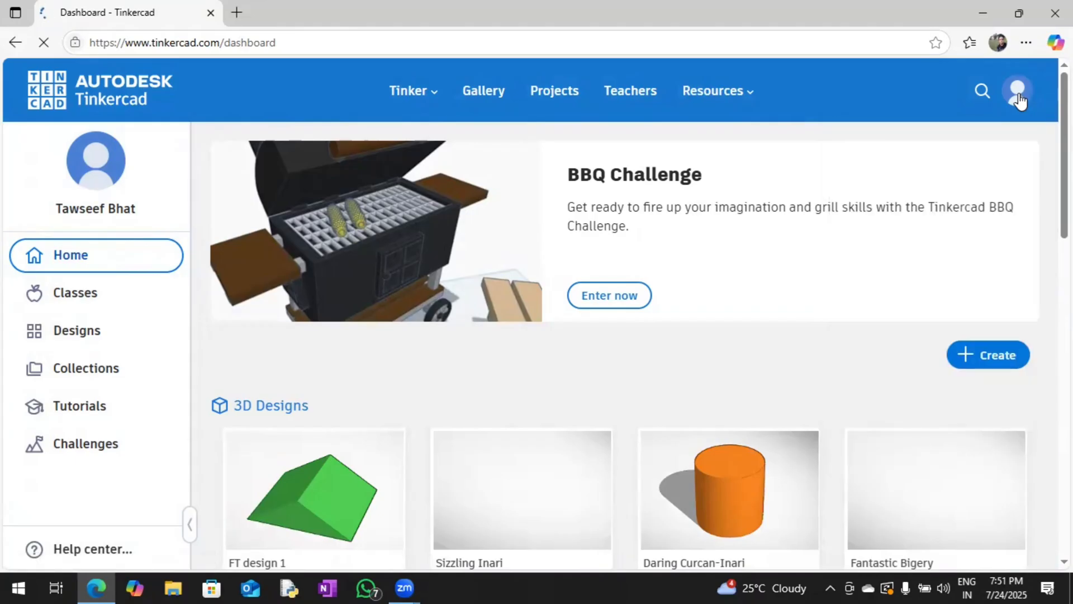
pyautogui.click(72, 333)
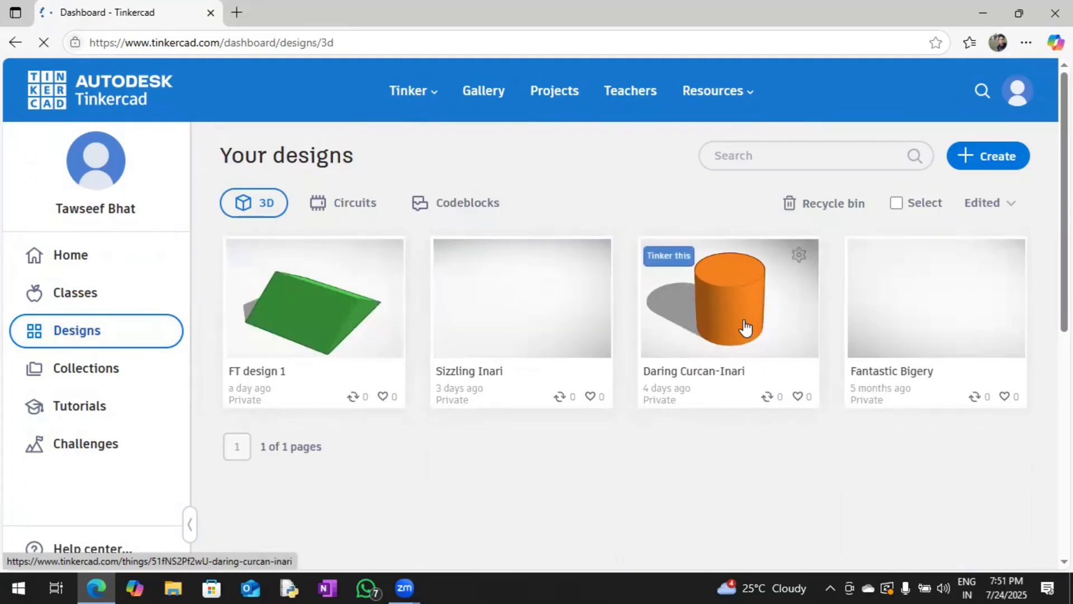
pyautogui.click(346, 208)
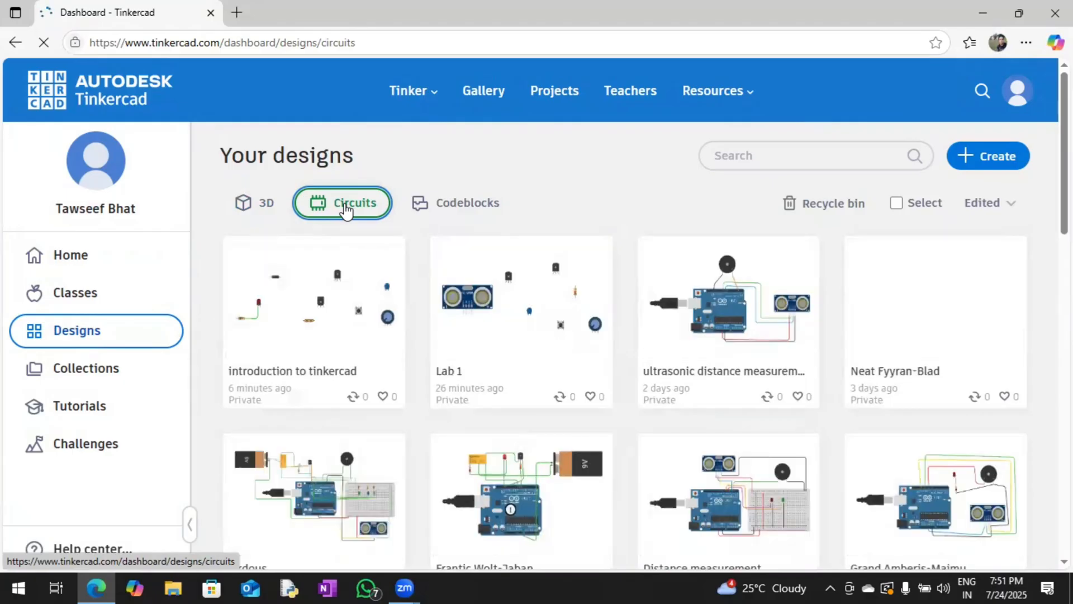
pyautogui.click(470, 210)
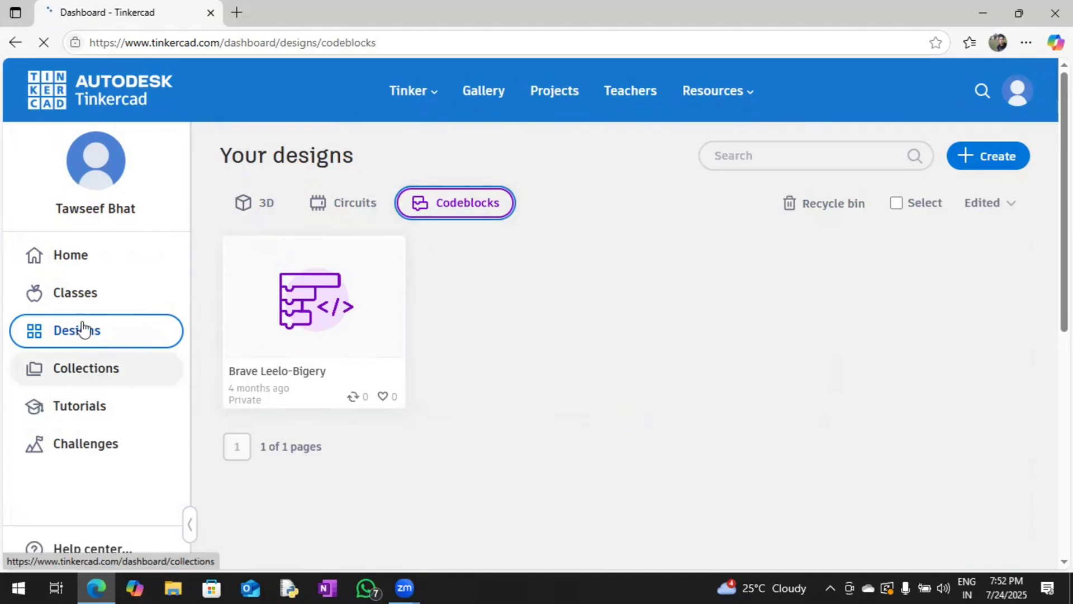
pyautogui.click(71, 251)
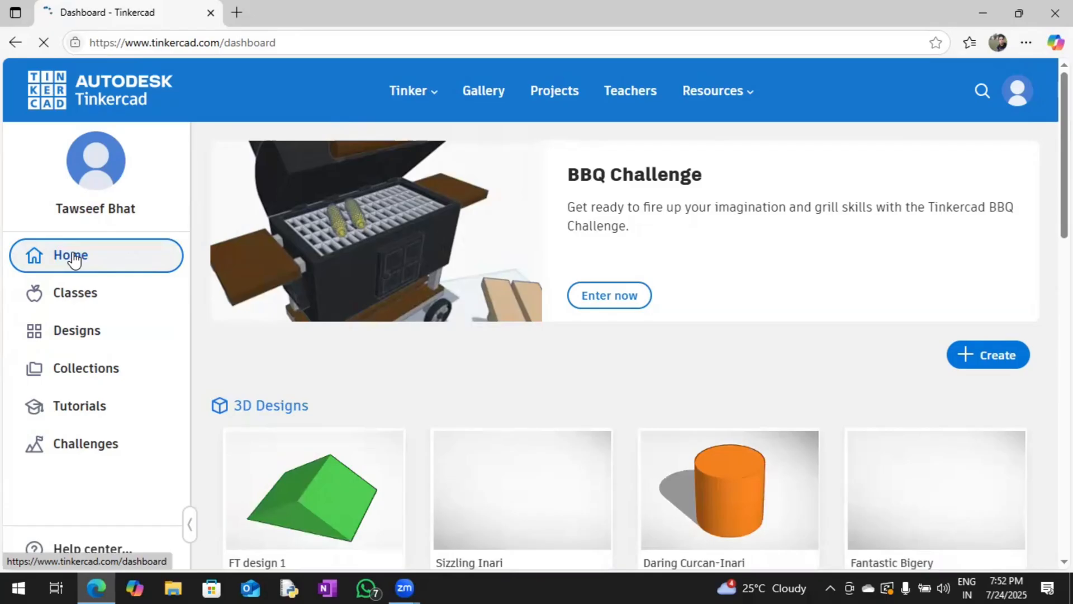
# Create a new Circuits design from the dashboard
pyautogui.click(997, 358)
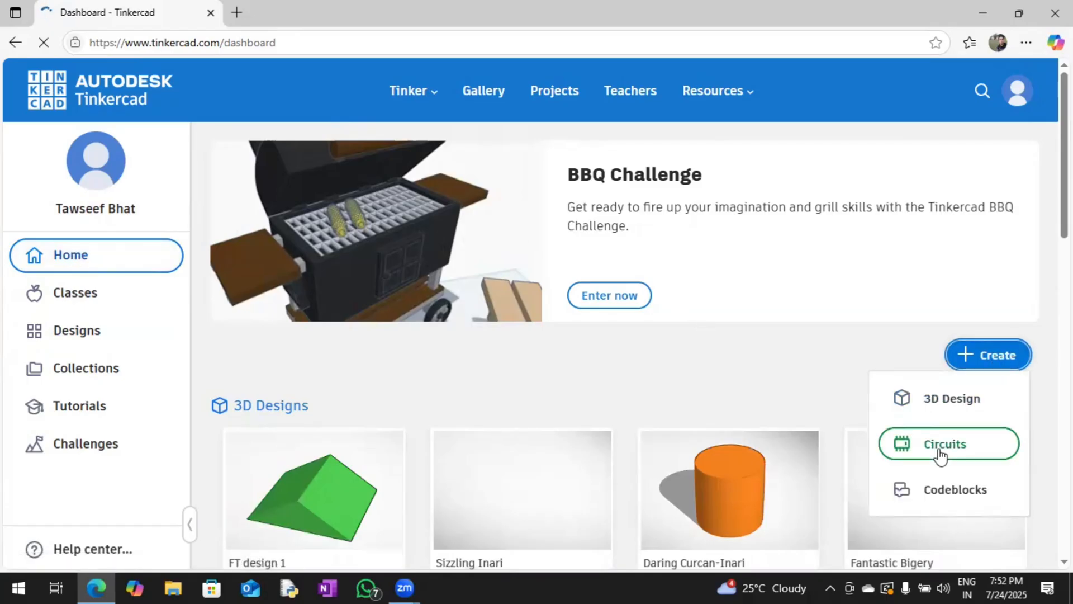
pyautogui.click(930, 449)
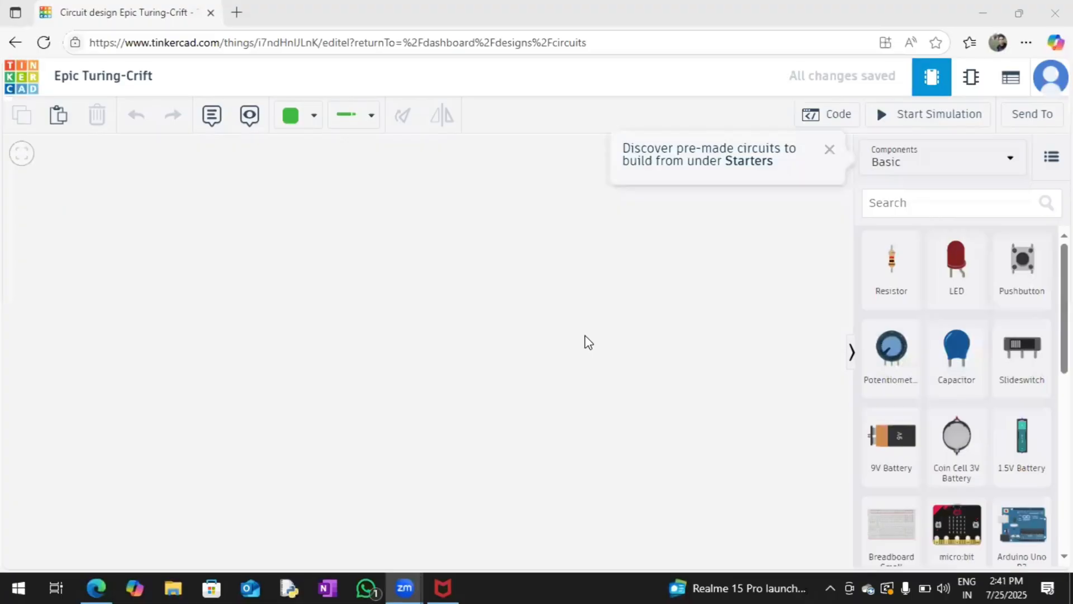
pyautogui.click(588, 342)
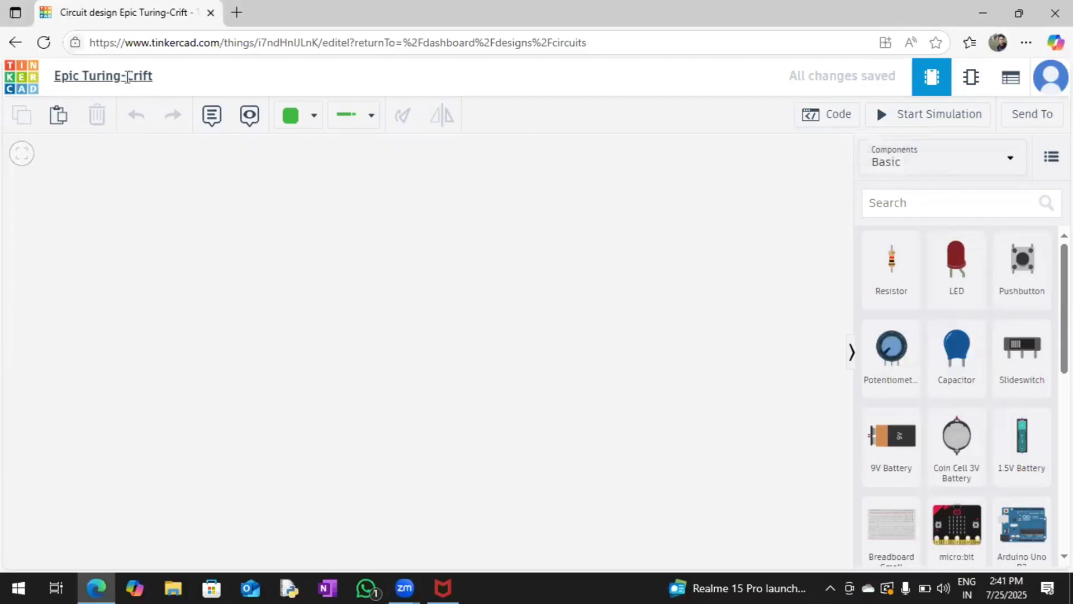
# Rename the new circuit design as "LED circuit"
pyautogui.click(127, 77)
pyautogui.write('LED circuit')
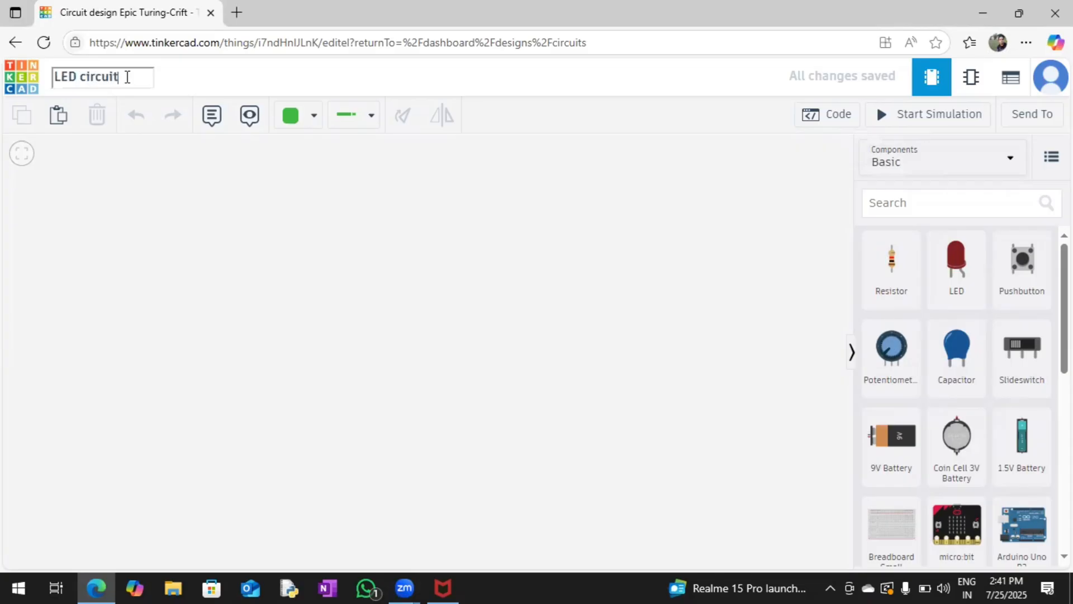
pyautogui.click(187, 237)
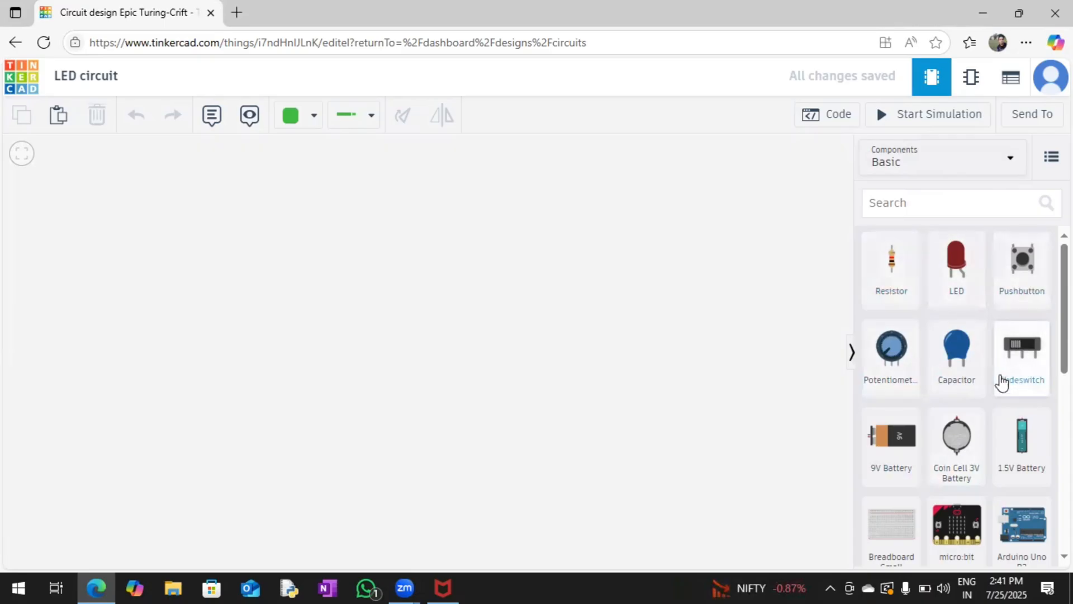
# Switch the component library from the basic set to all components
pyautogui.click(924, 203)
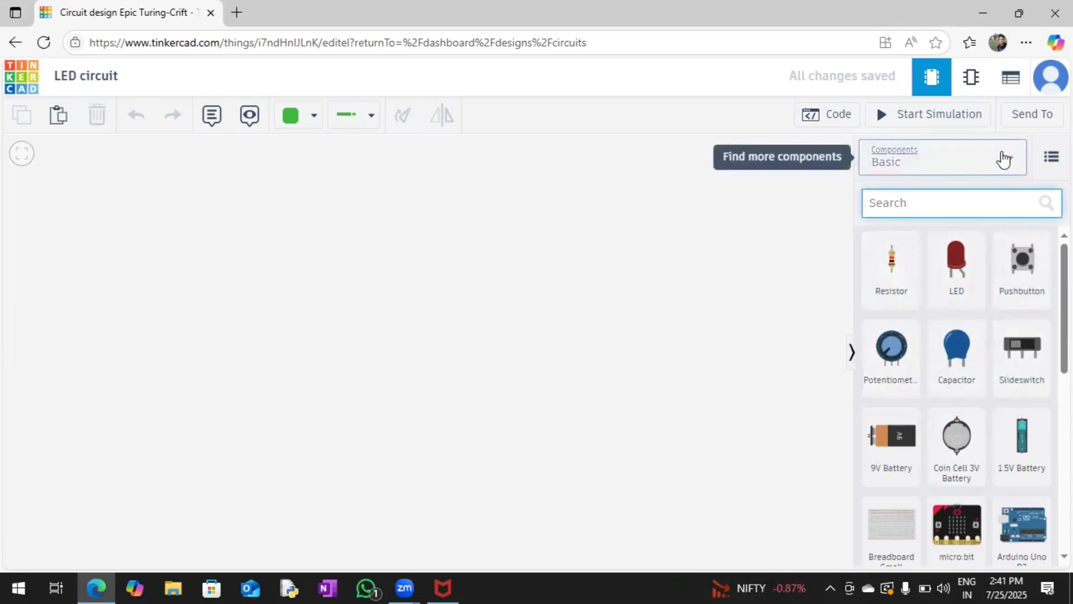
pyautogui.click(1005, 159)
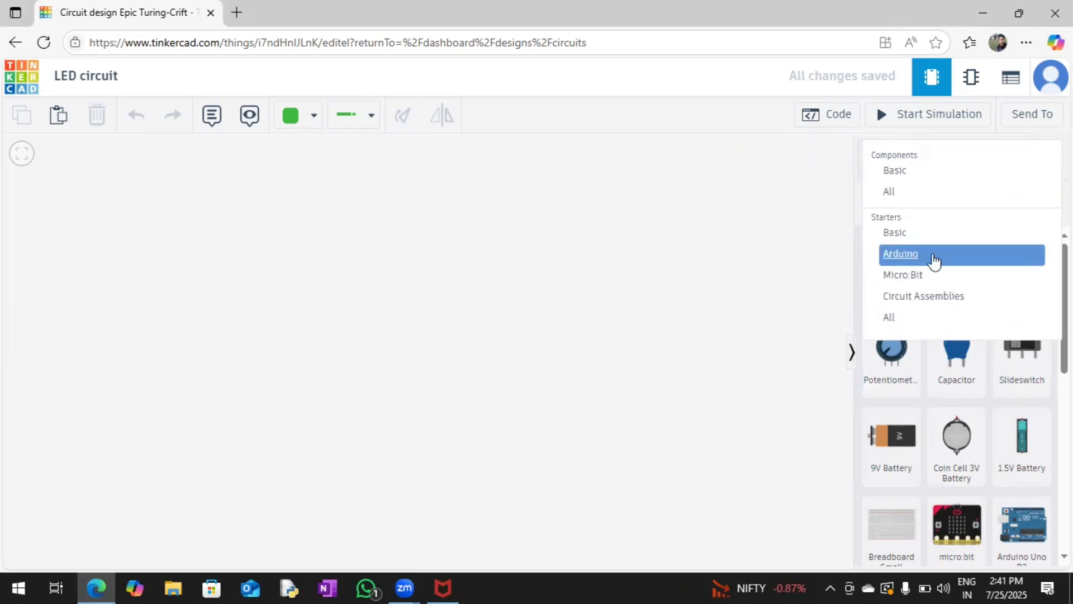
pyautogui.click(948, 171)
pyautogui.click(949, 170)
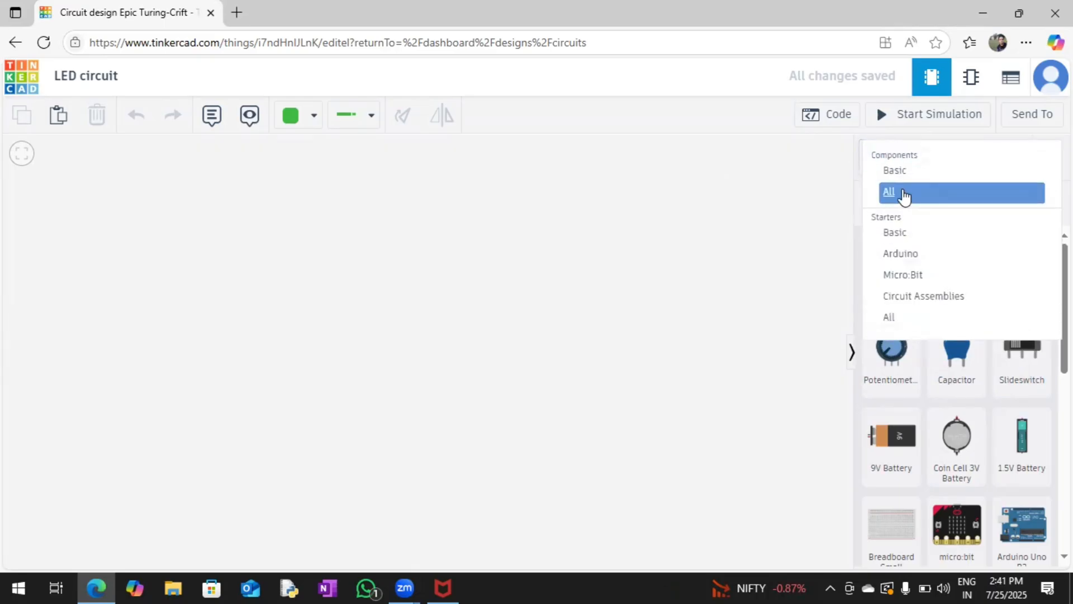
pyautogui.click(906, 193)
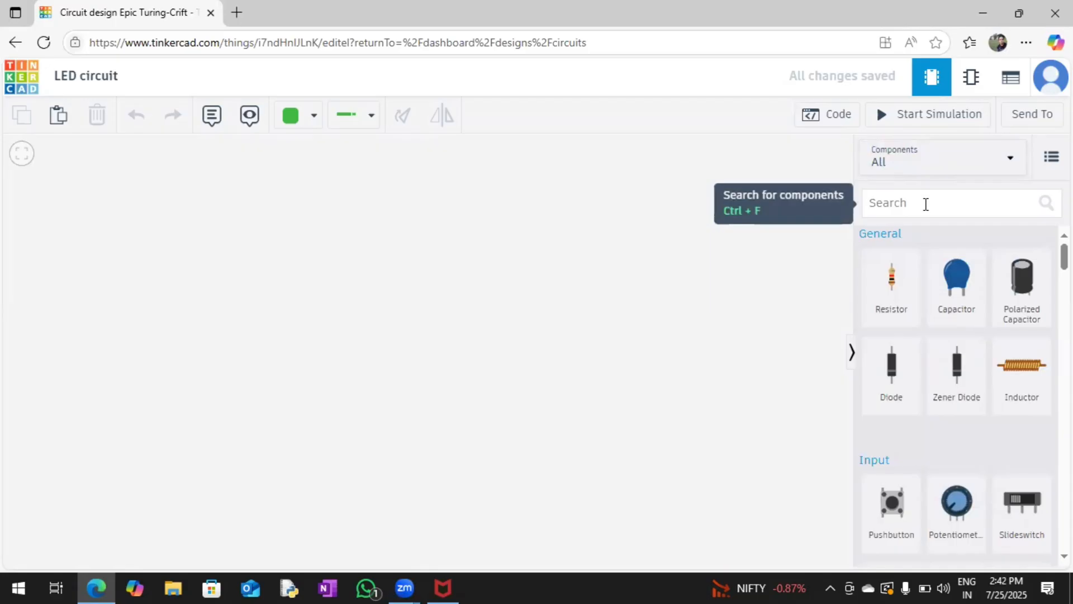
# Search the component library for "9v battery" and place a 9V battery on the empty canvas
pyautogui.click(925, 204)
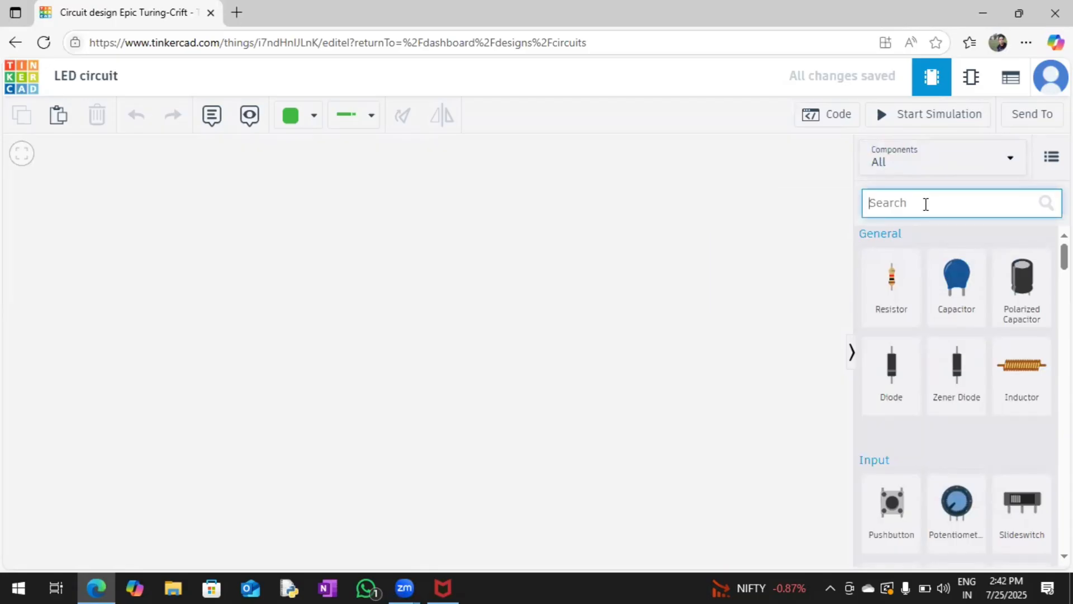
pyautogui.write('batt')
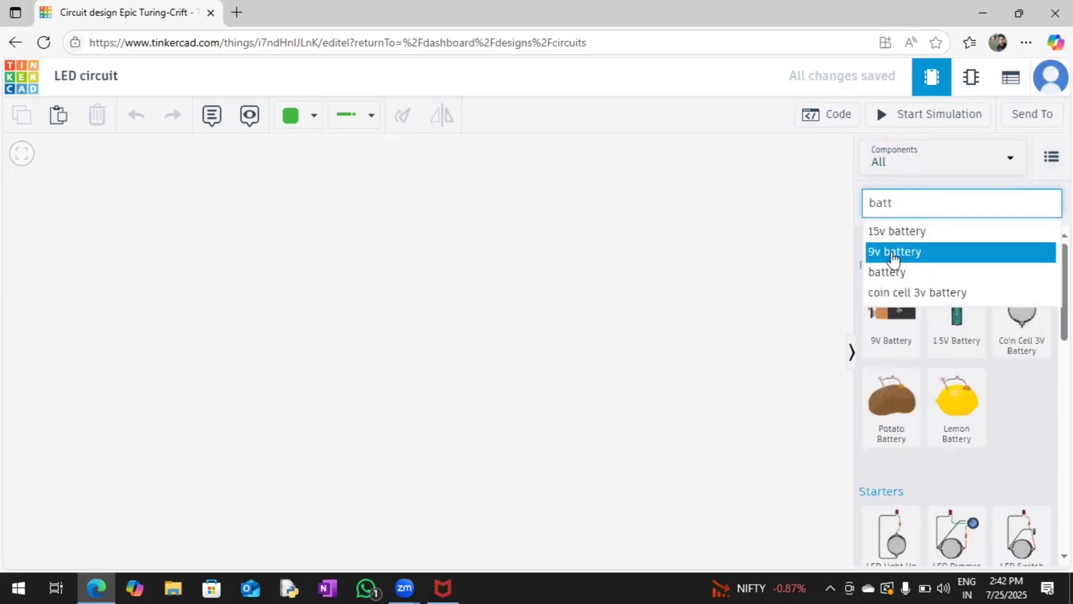
pyautogui.click(895, 253)
pyautogui.moveTo(900, 311); pyautogui.dragTo(541, 368)
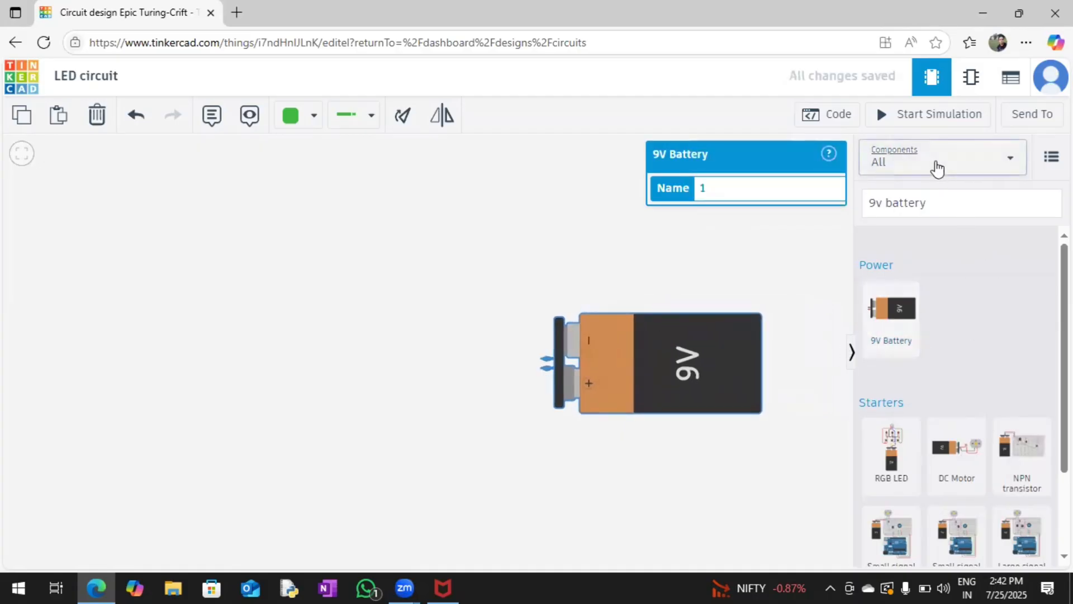
# Clear the component search and place a resistor on the canvas, above and left of the 9V battery
pyautogui.click(932, 207)
pyautogui.press('BackSpace')
pyautogui.press('BackSpace')
pyautogui.press('BackSpace')
pyautogui.press('BackSpace')
pyautogui.press('BackSpace')
pyautogui.press('BackSpace')
pyautogui.press('BackSpace')
pyautogui.press('BackSpace')
pyautogui.press('BackSpace')
pyautogui.press('BackSpace')
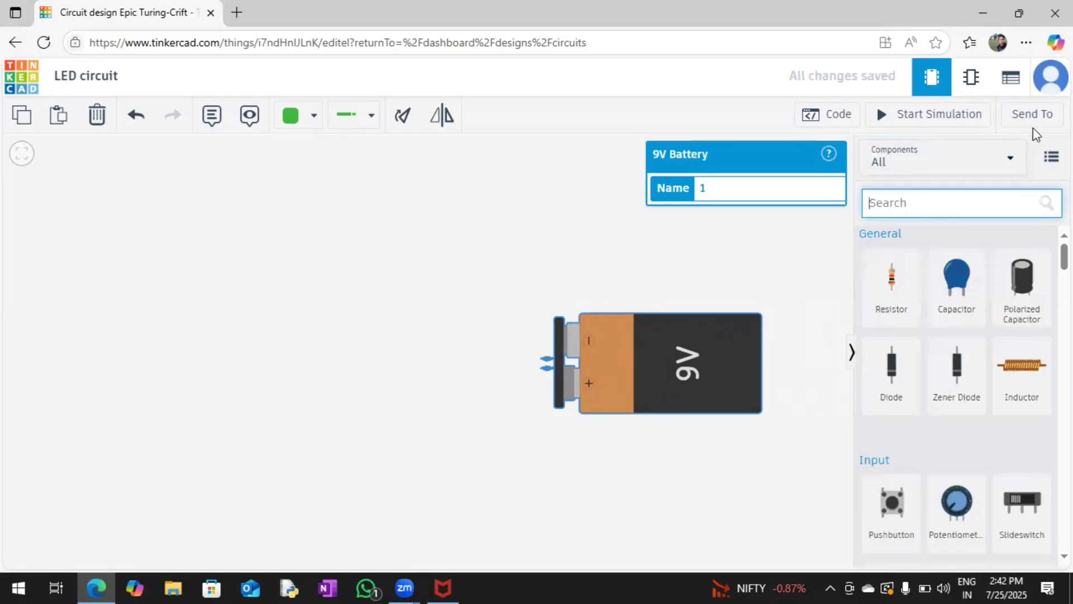
pyautogui.click(881, 285)
pyautogui.moveTo(881, 285); pyautogui.dragTo(403, 252)
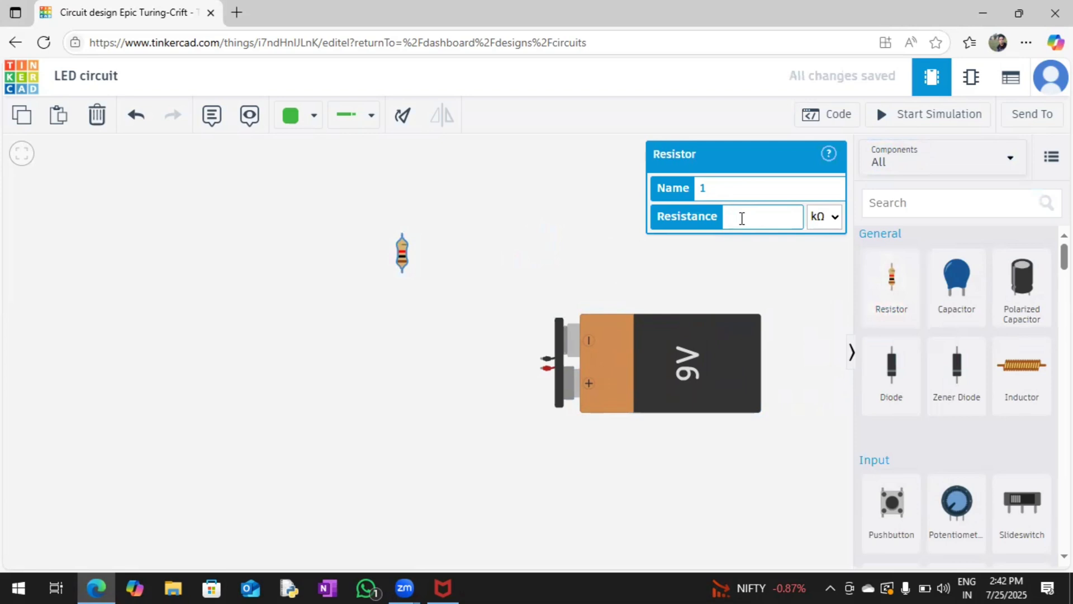
# Set the resistor's resistance to 330 Ω
pyautogui.write('330')
pyautogui.click(834, 218)
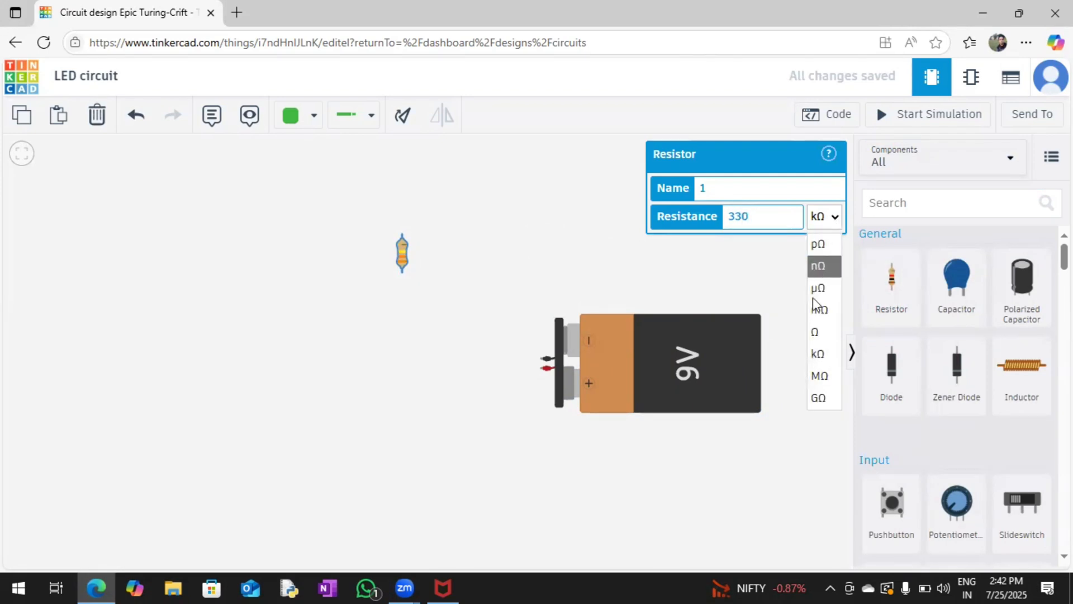
pyautogui.click(816, 334)
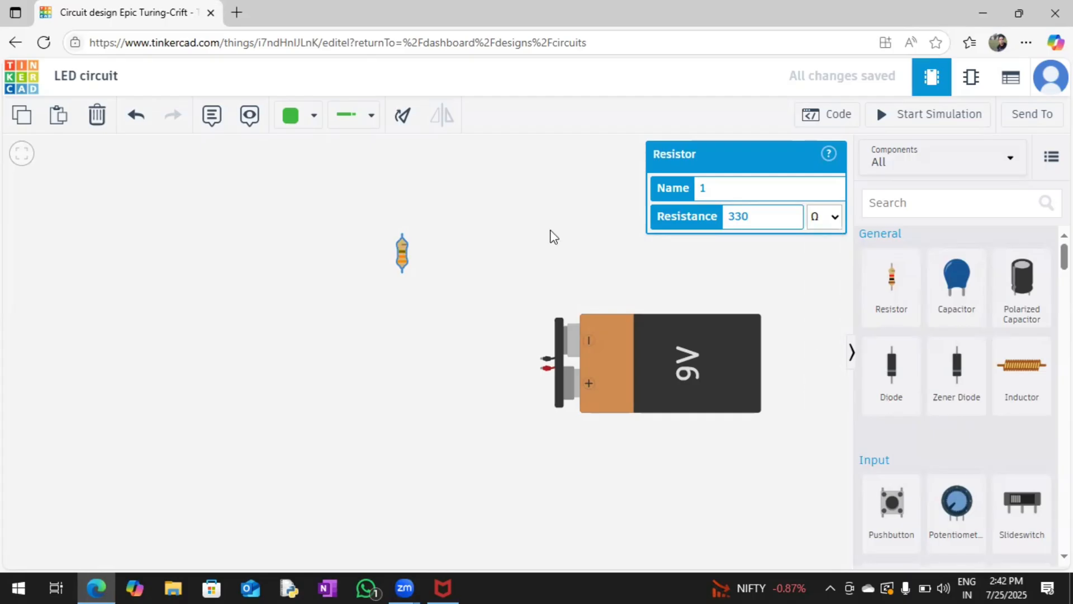
pyautogui.click(549, 231)
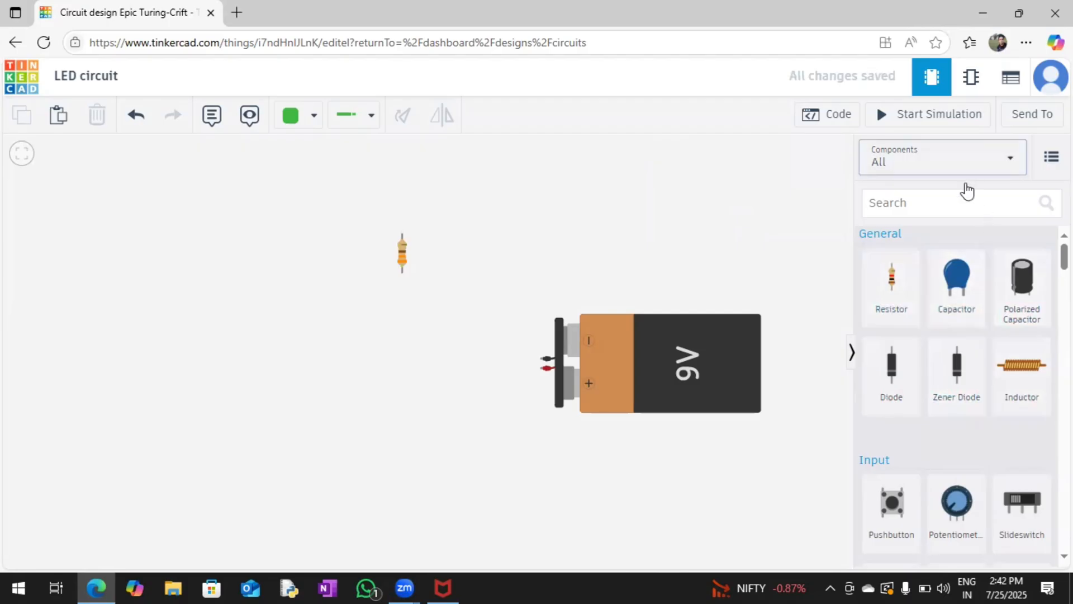
# Search the component library for "led" and place an LED on the canvas, left of the resistor
pyautogui.click(946, 206)
pyautogui.write('led')
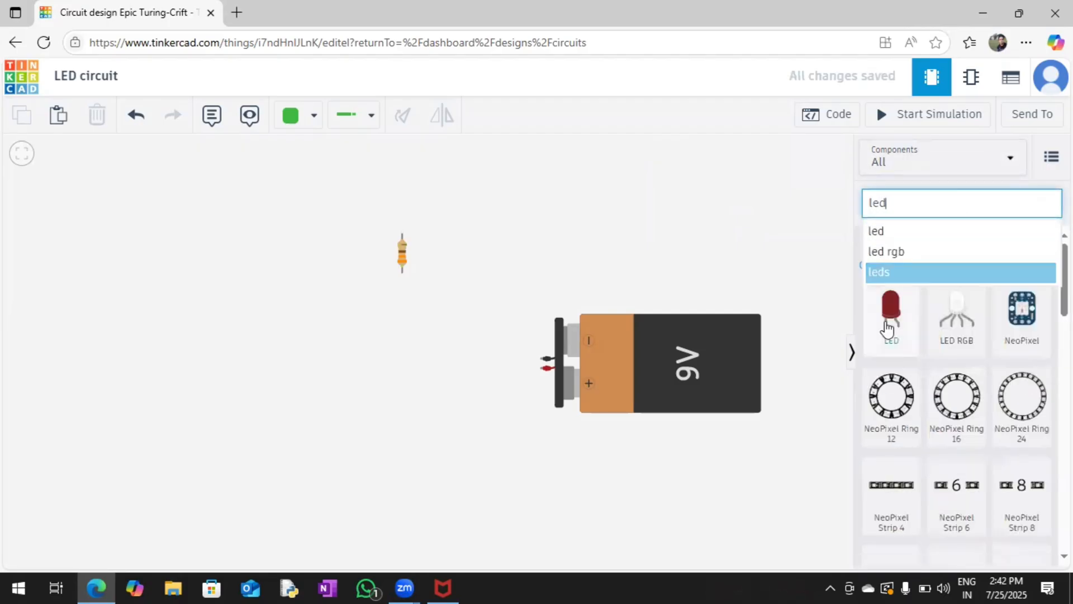
pyautogui.moveTo(888, 324); pyautogui.dragTo(268, 271)
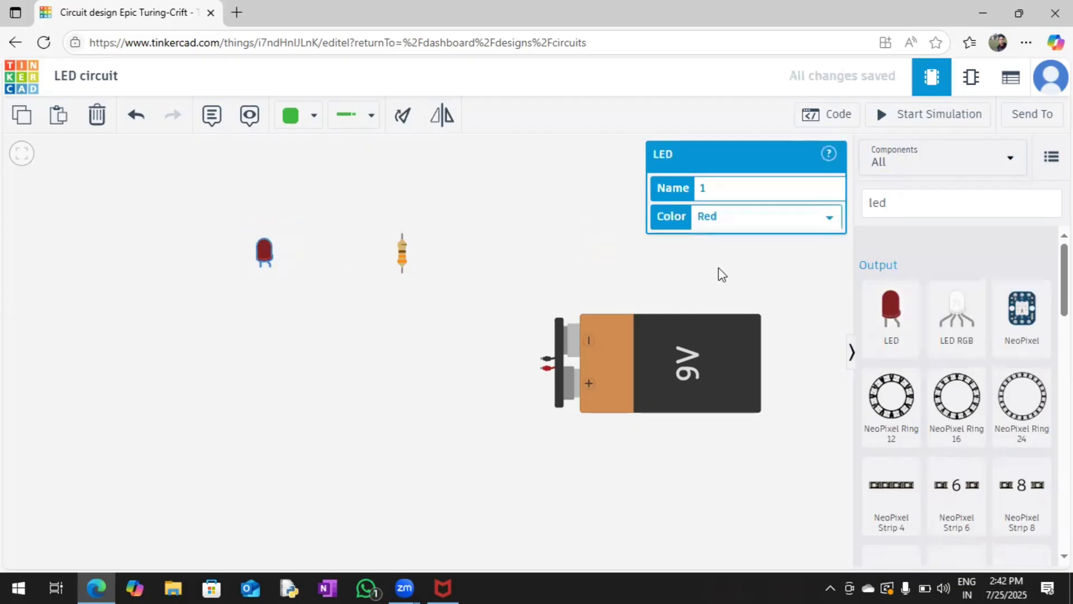
# Try Yellow, Blue, Red, Orange and Green as the LED's color
pyautogui.click(818, 216)
pyautogui.click(736, 268)
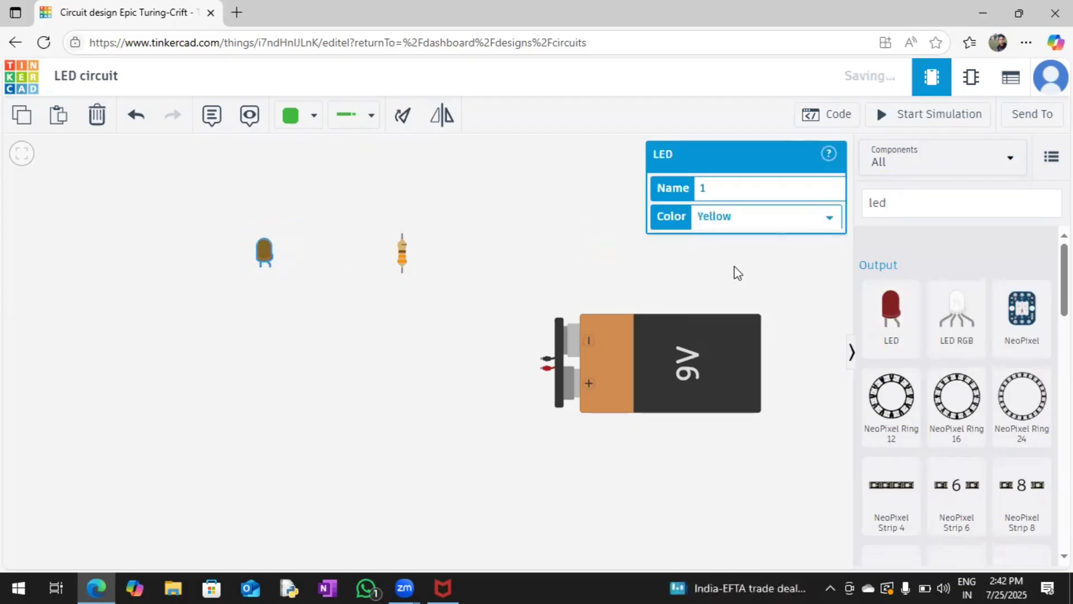
pyautogui.click(778, 225)
pyautogui.click(736, 308)
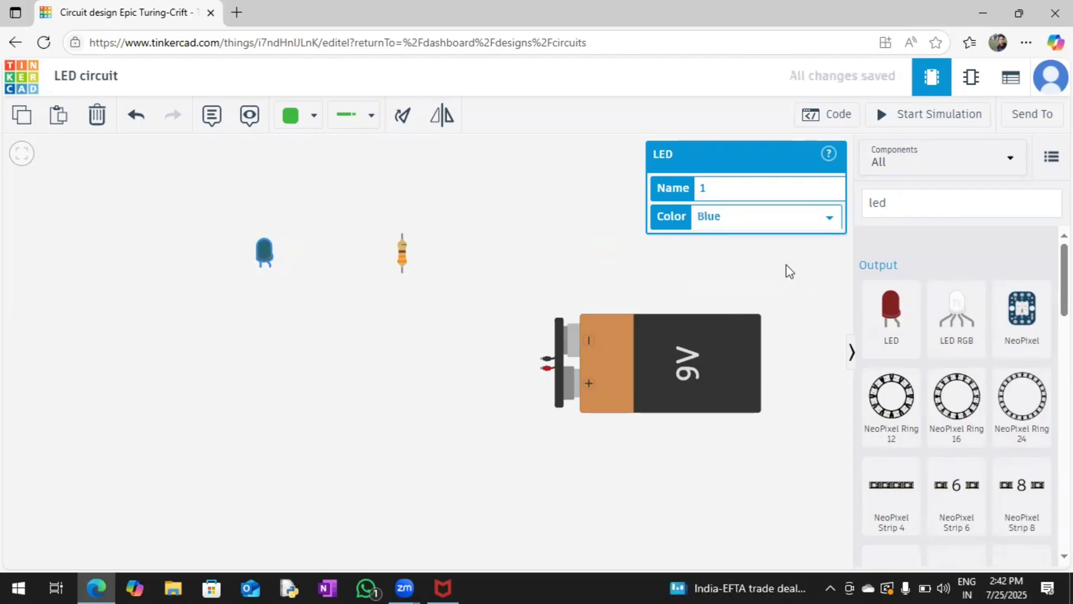
pyautogui.click(797, 221)
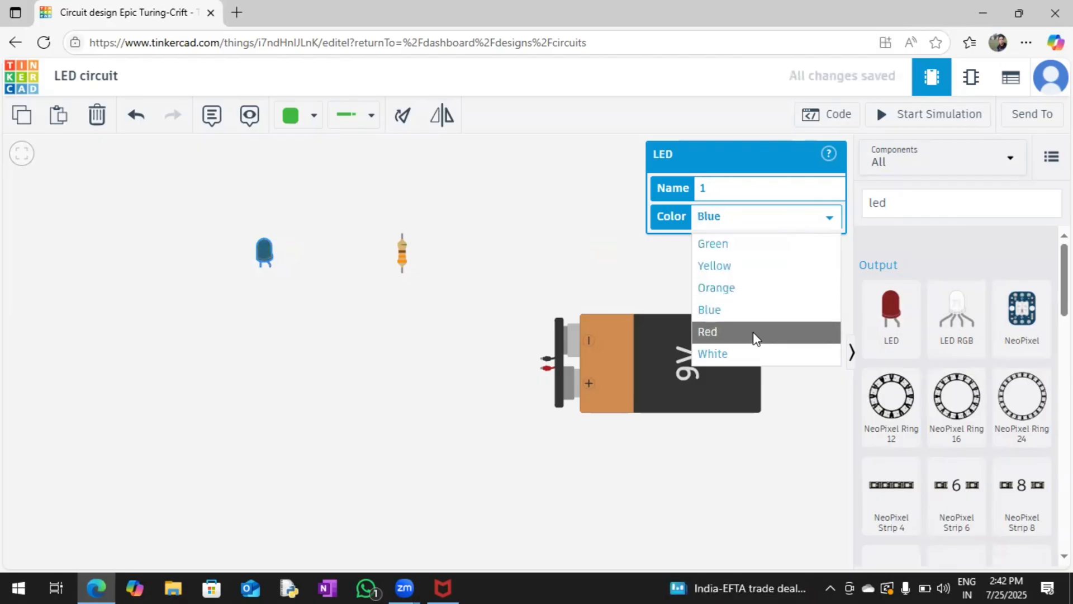
pyautogui.click(753, 331)
pyautogui.click(785, 227)
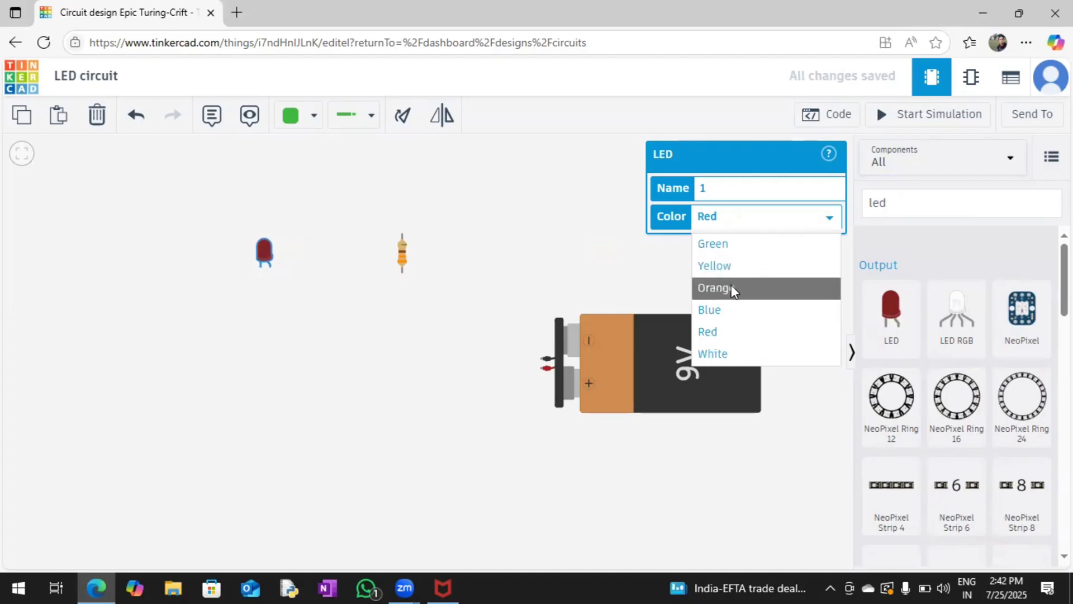
pyautogui.click(731, 285)
pyautogui.click(795, 226)
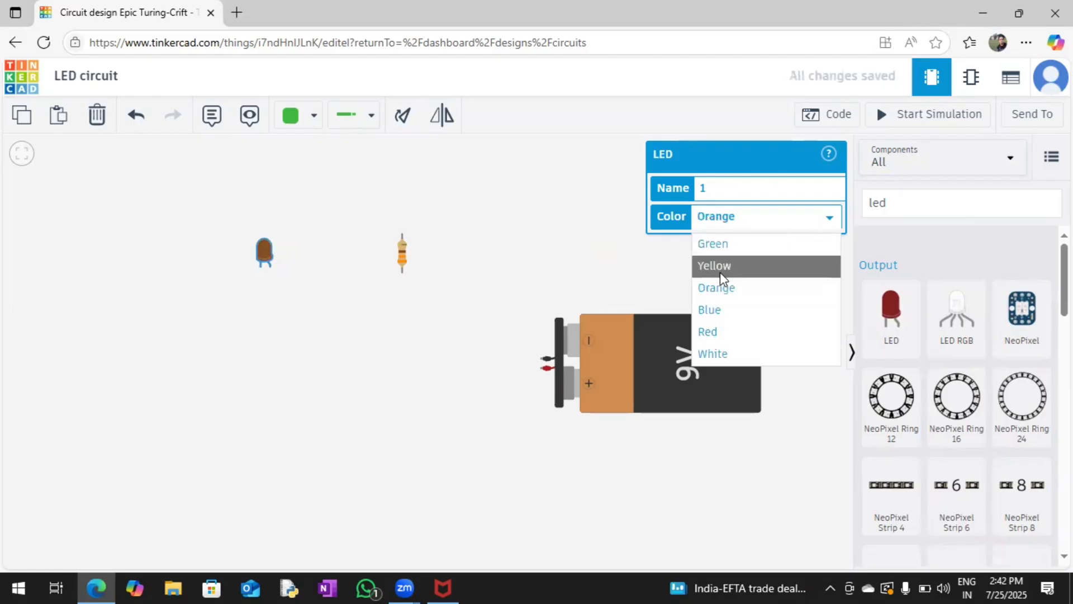
pyautogui.click(729, 241)
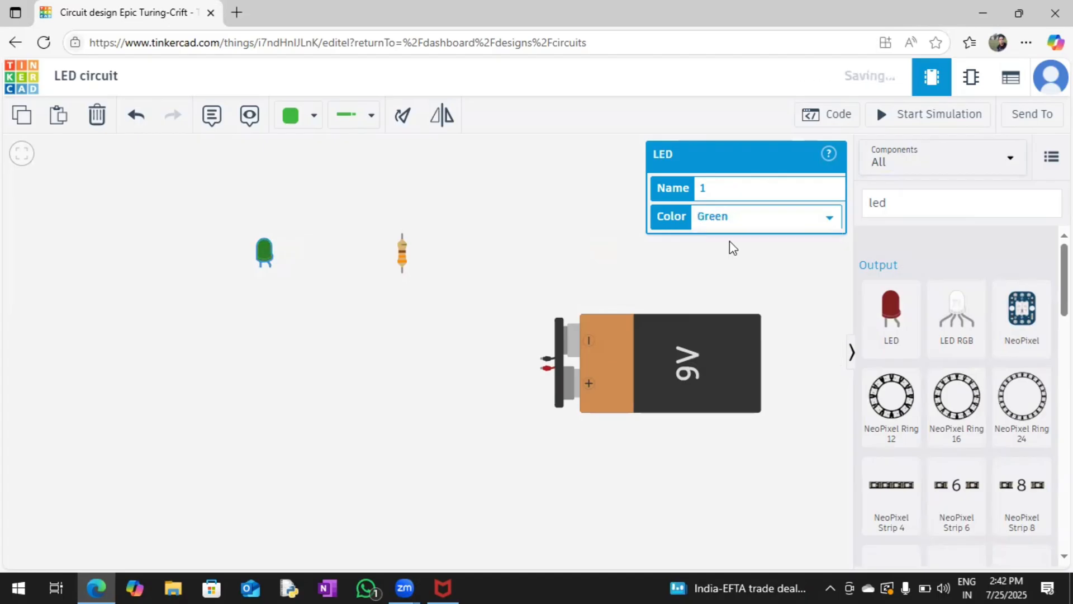
# Set the LED's color to Blue and deselect it
pyautogui.click(769, 223)
pyautogui.click(719, 311)
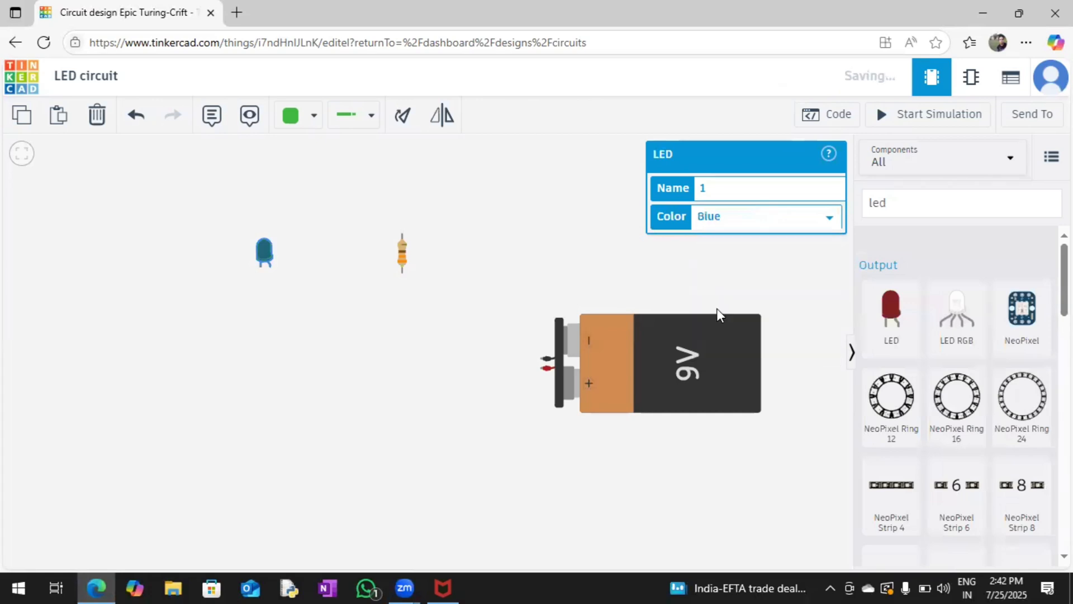
pyautogui.click(365, 316)
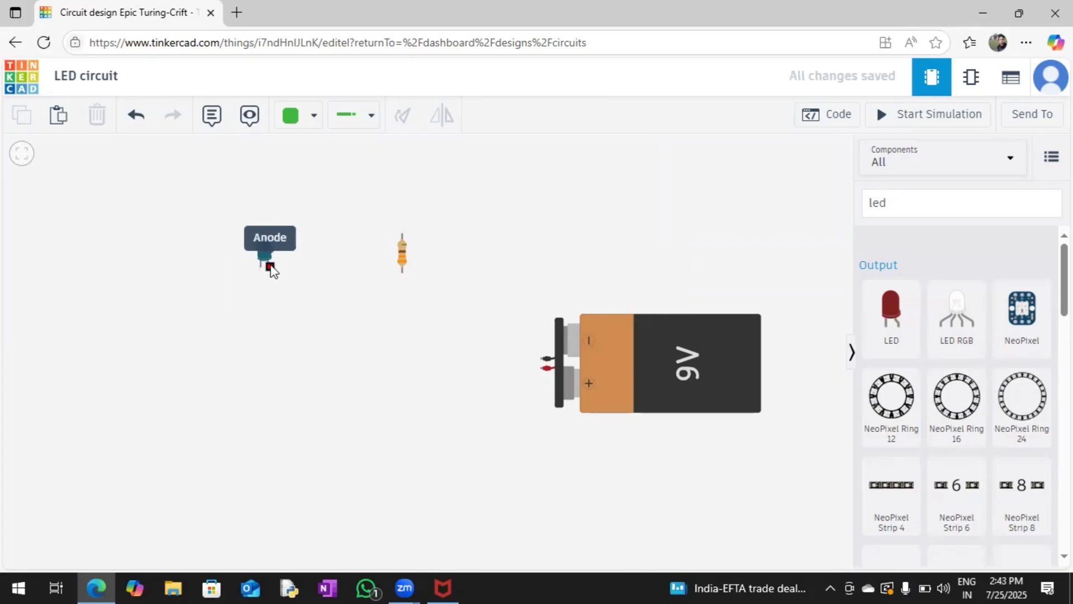
# Mirror the LED and rotate the 330 Ω resistor by 90° so it lies horizontally
pyautogui.click(264, 253)
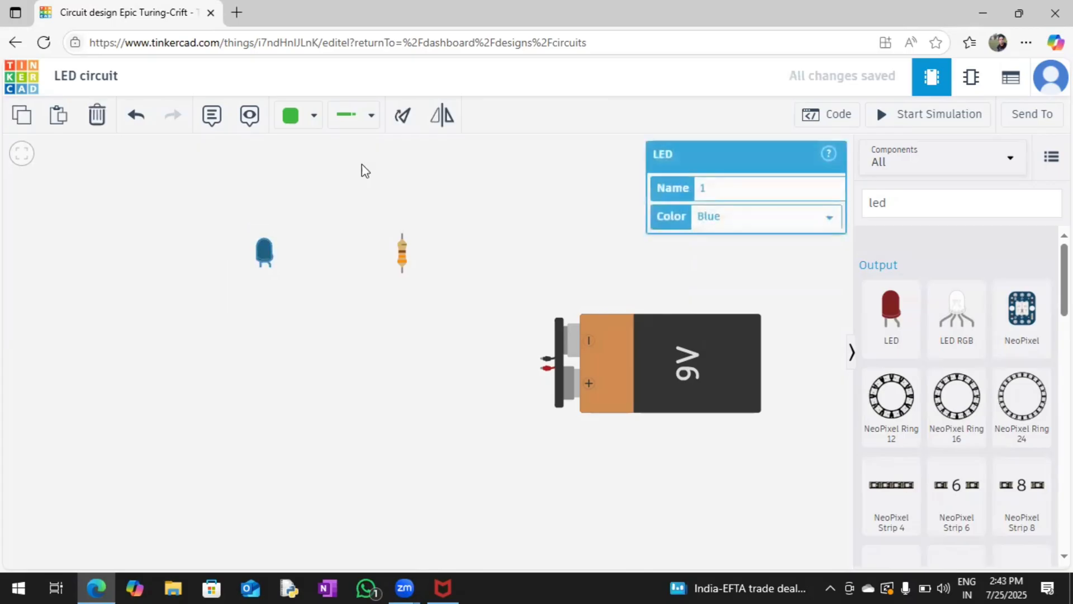
pyautogui.click(442, 116)
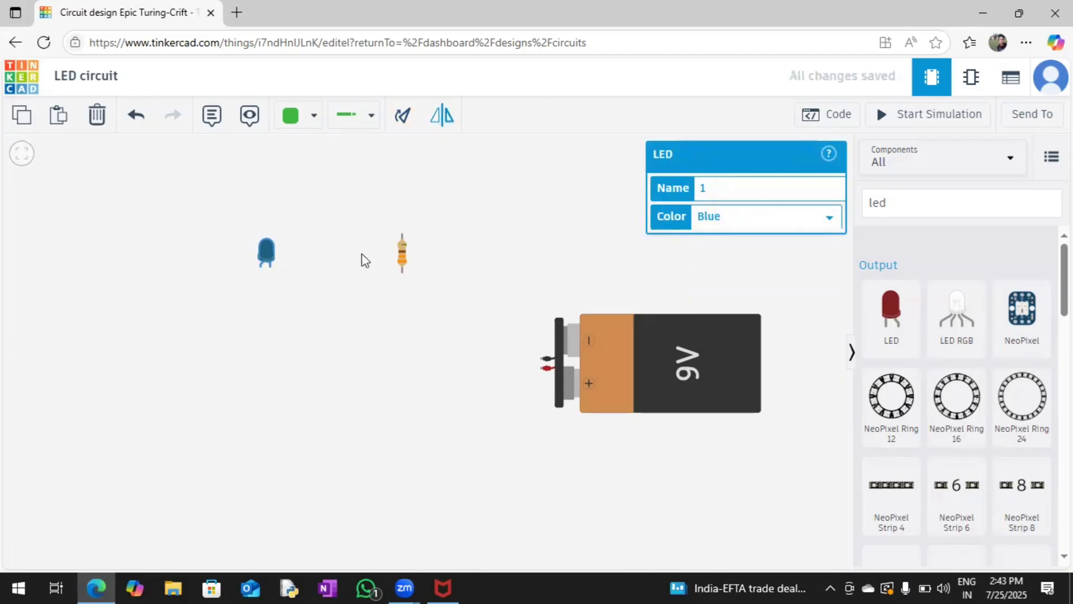
pyautogui.click(404, 253)
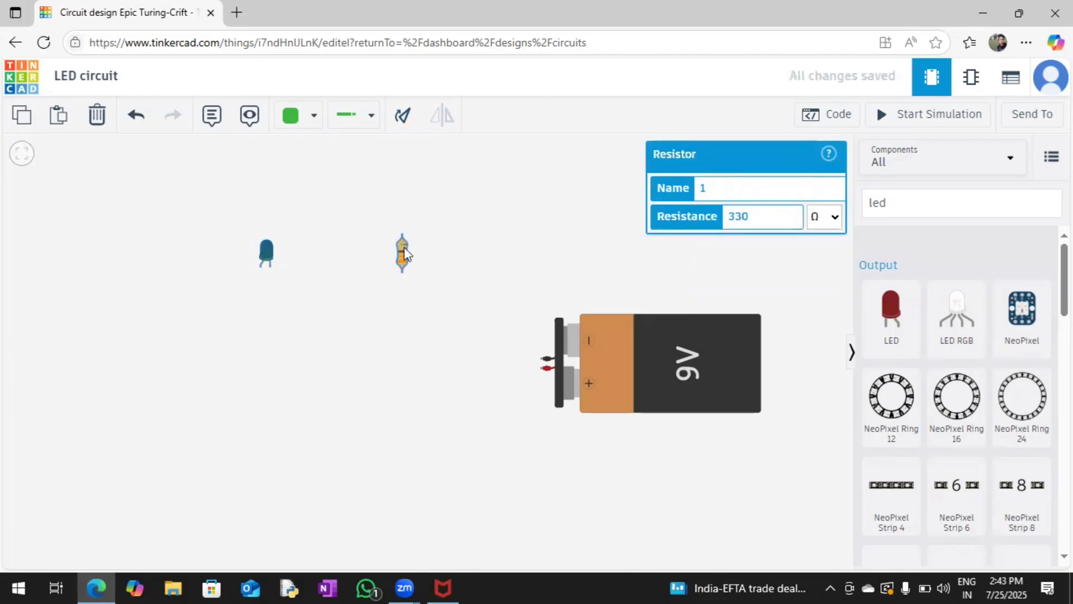
pyautogui.click(403, 116)
pyautogui.click(403, 116)
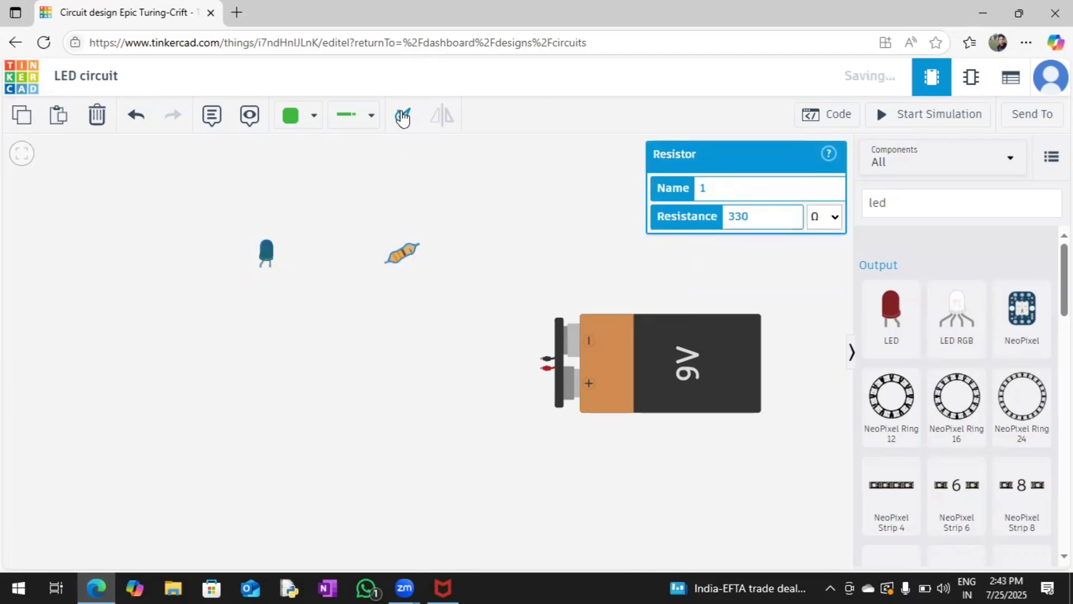
pyautogui.click(403, 116)
# Rearrange the parts compactly: LED at the upper left, resistor just below and right of it, 9V battery below and right of the resistor
pyautogui.moveTo(266, 255); pyautogui.dragTo(204, 242)
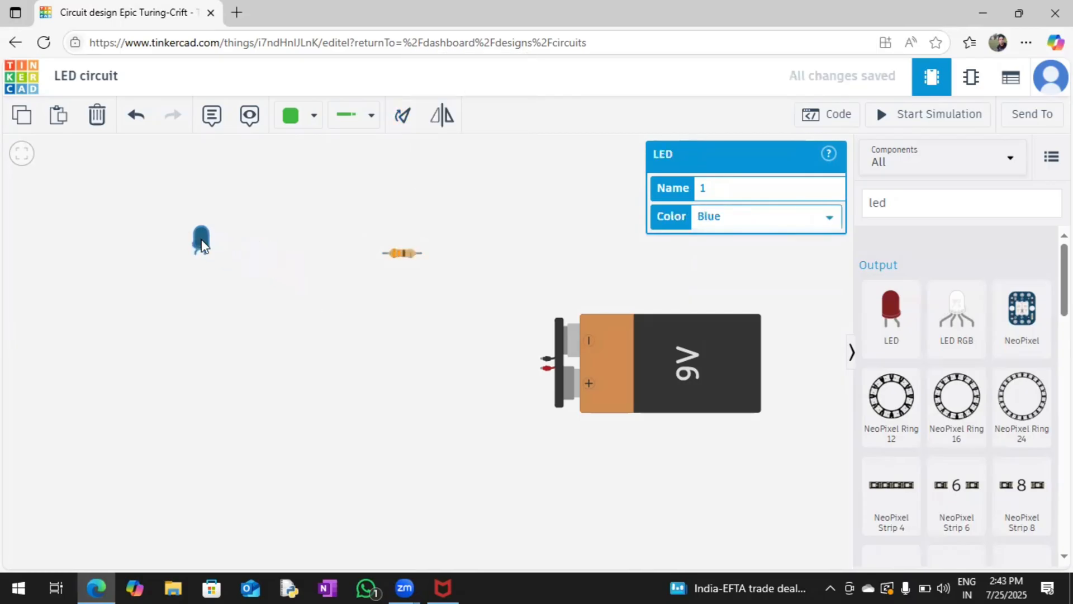
pyautogui.click(402, 255)
pyautogui.moveTo(402, 255); pyautogui.dragTo(272, 276)
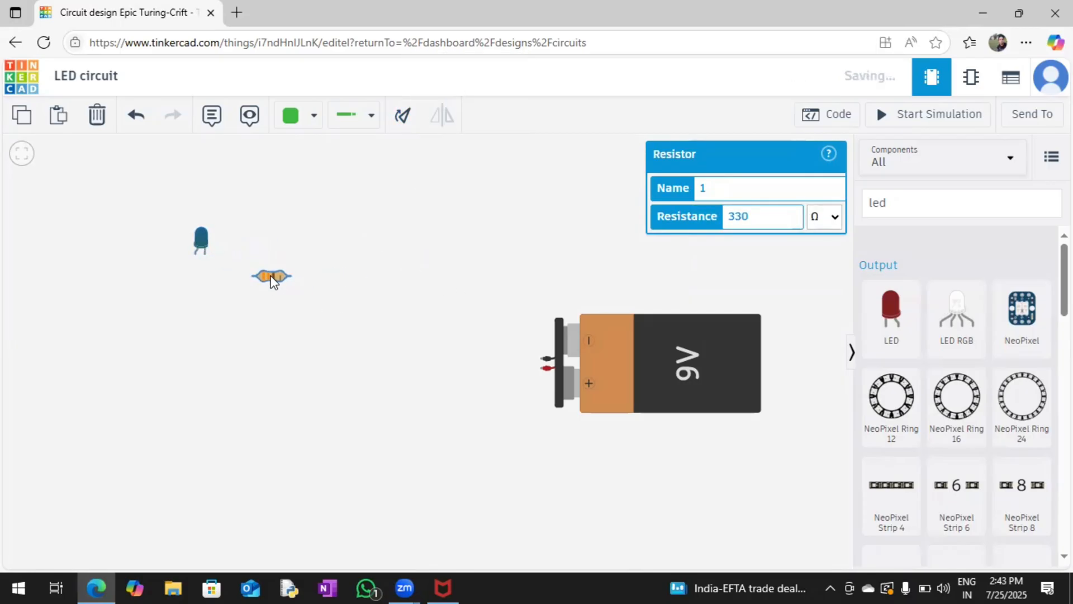
pyautogui.moveTo(629, 363); pyautogui.dragTo(419, 351)
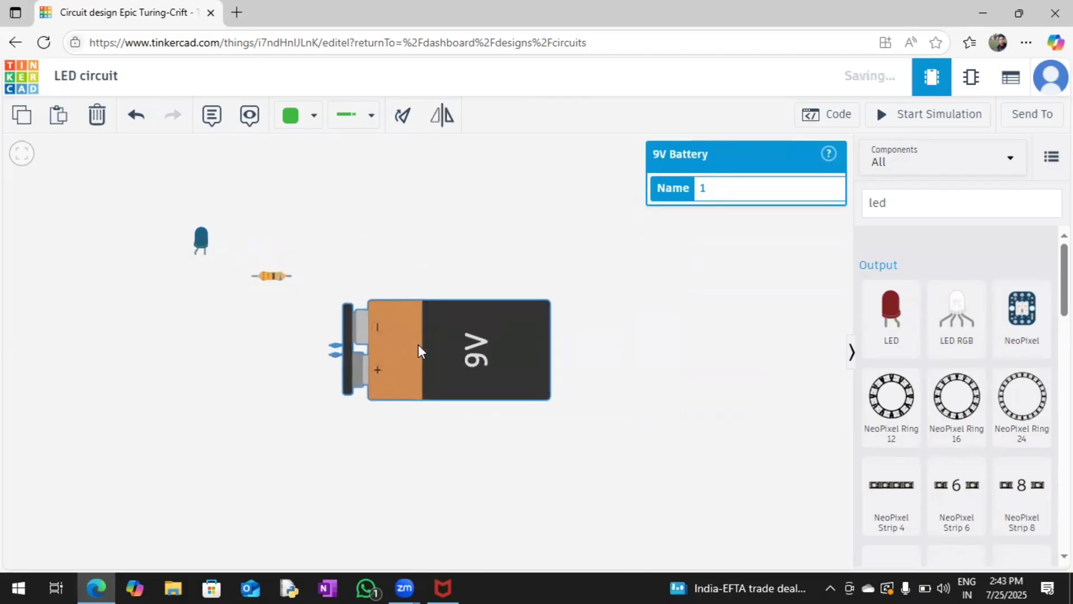
# Wire the resistor's right terminal to the battery's negative terminal with a single right-angle corner
pyautogui.click(291, 276)
pyautogui.click(291, 277)
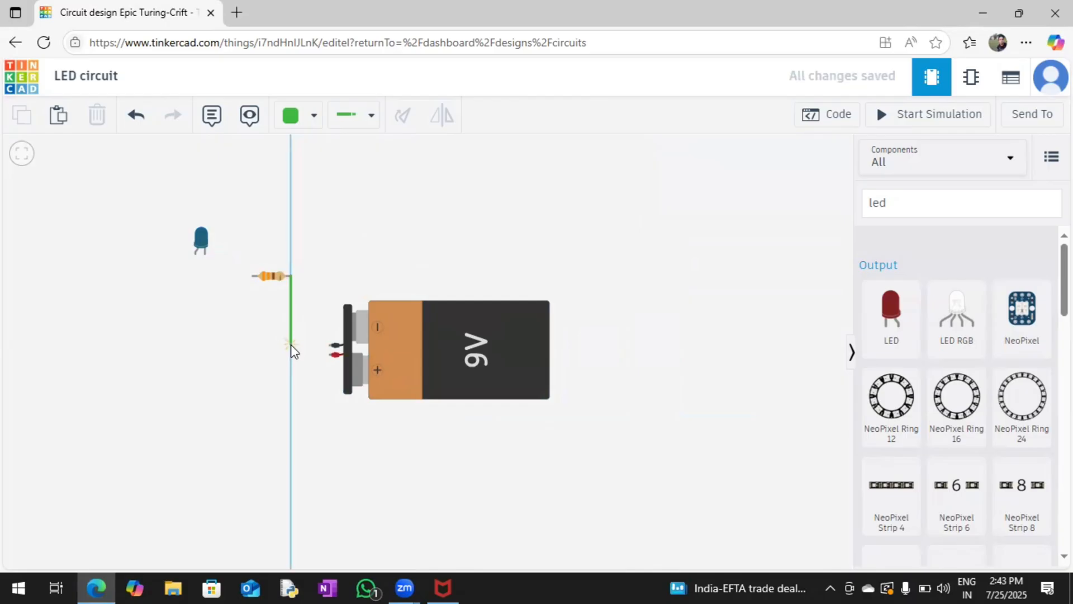
pyautogui.click(291, 344)
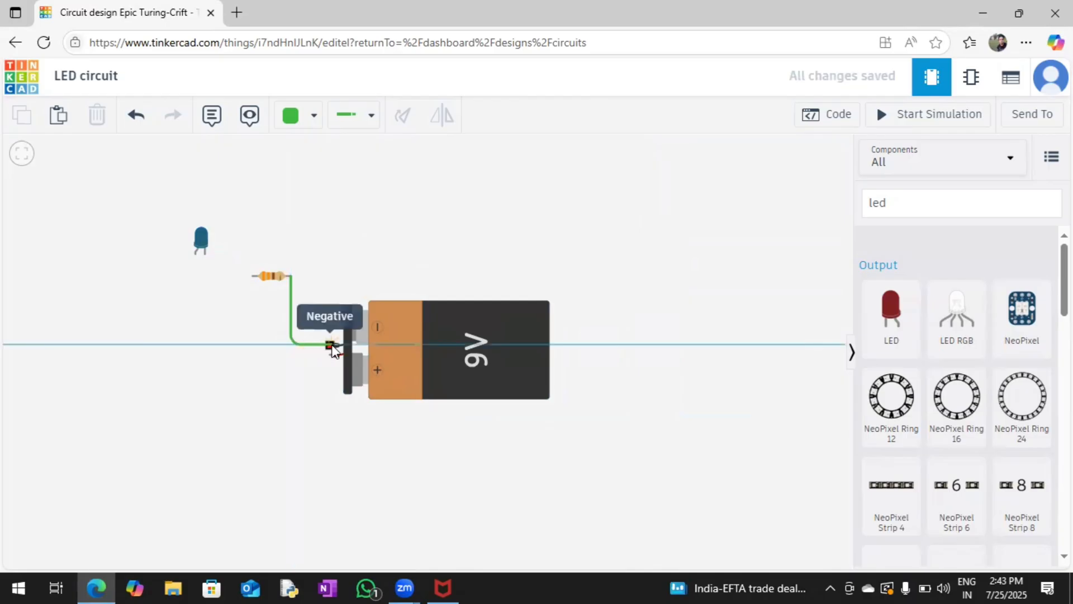
pyautogui.click(333, 346)
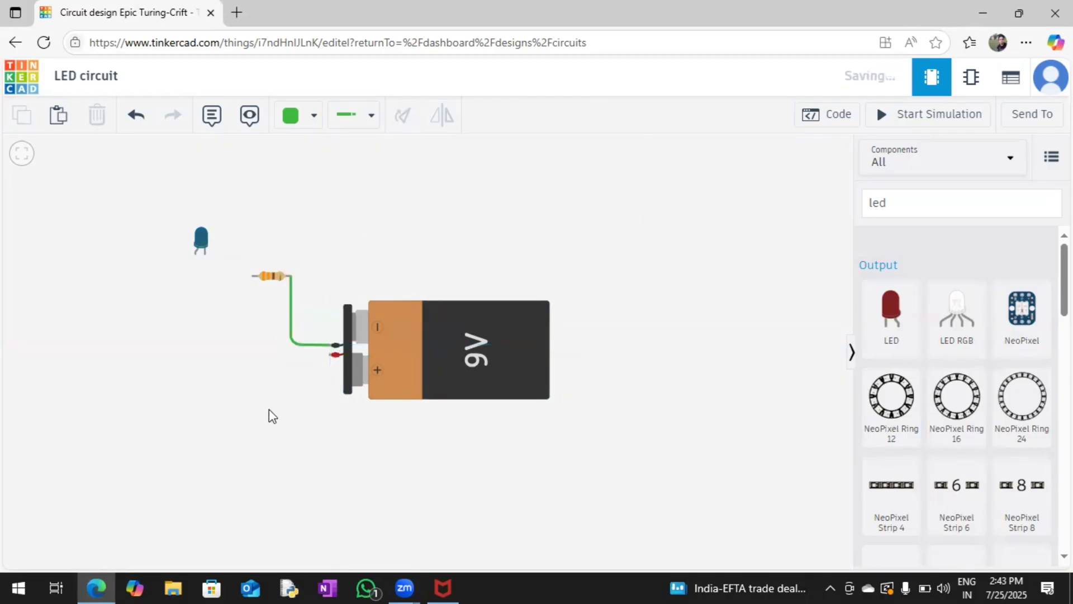
# Wire the LED's cathode to the resistor's Terminal 1 and adjust the wire's corner so it runs straight
pyautogui.click(203, 250)
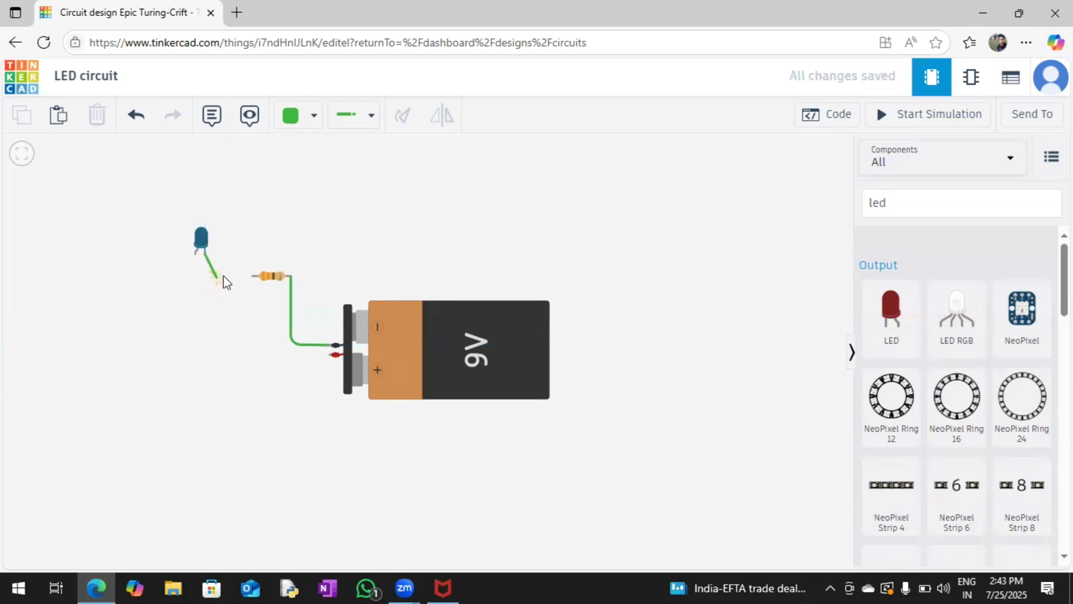
pyautogui.click(205, 273)
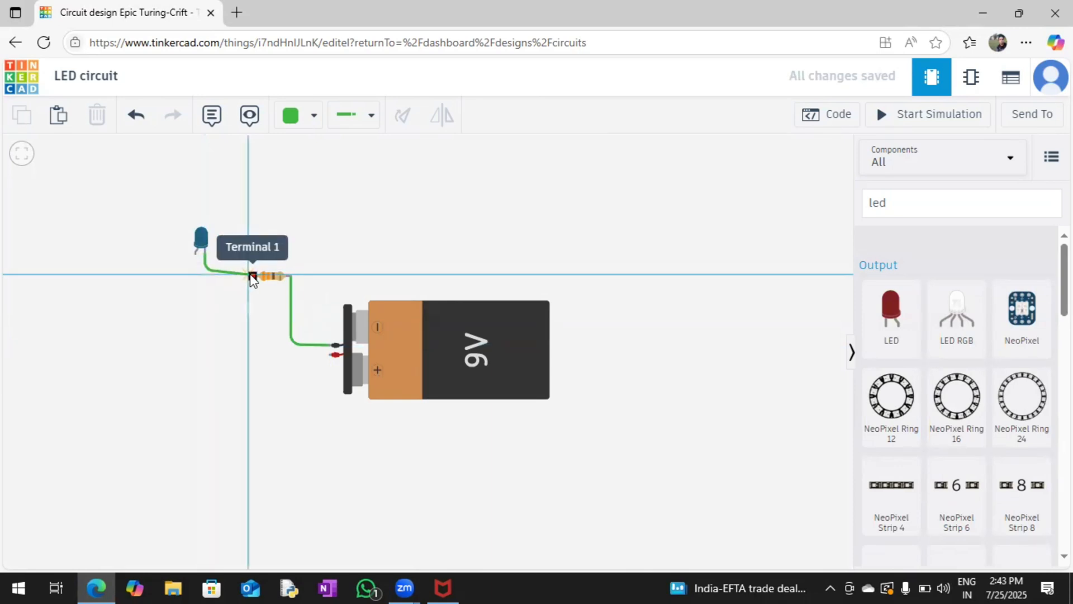
pyautogui.click(251, 276)
pyautogui.moveTo(205, 270); pyautogui.dragTo(207, 277)
pyautogui.click(214, 309)
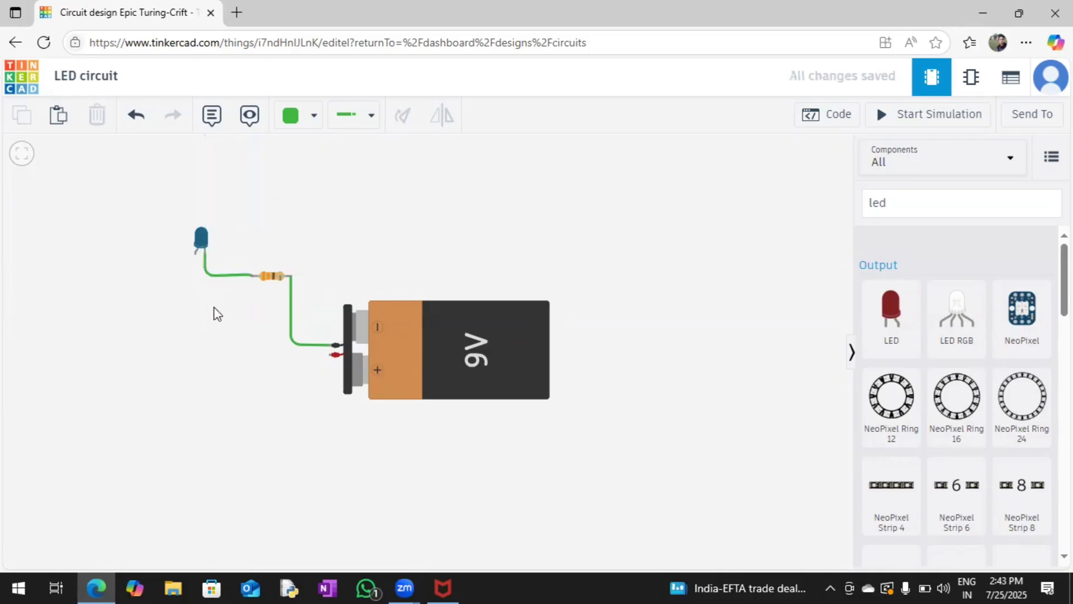
# Color both wires black, the one from LED to resistor and the one from resistor to battery negative
pyautogui.click(230, 275)
pyautogui.click(299, 117)
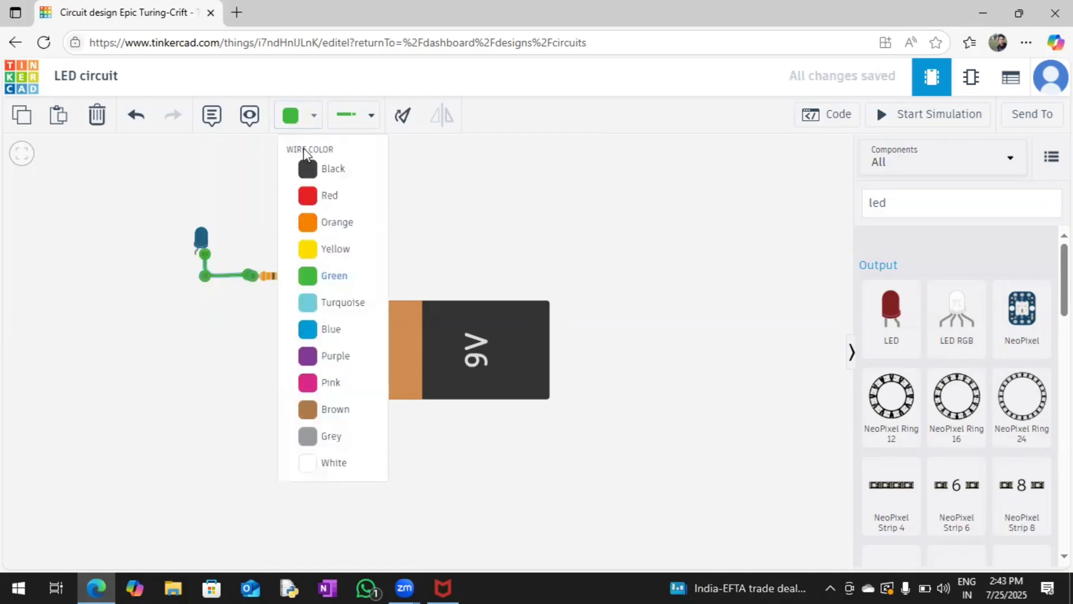
pyautogui.click(326, 170)
pyautogui.click(292, 309)
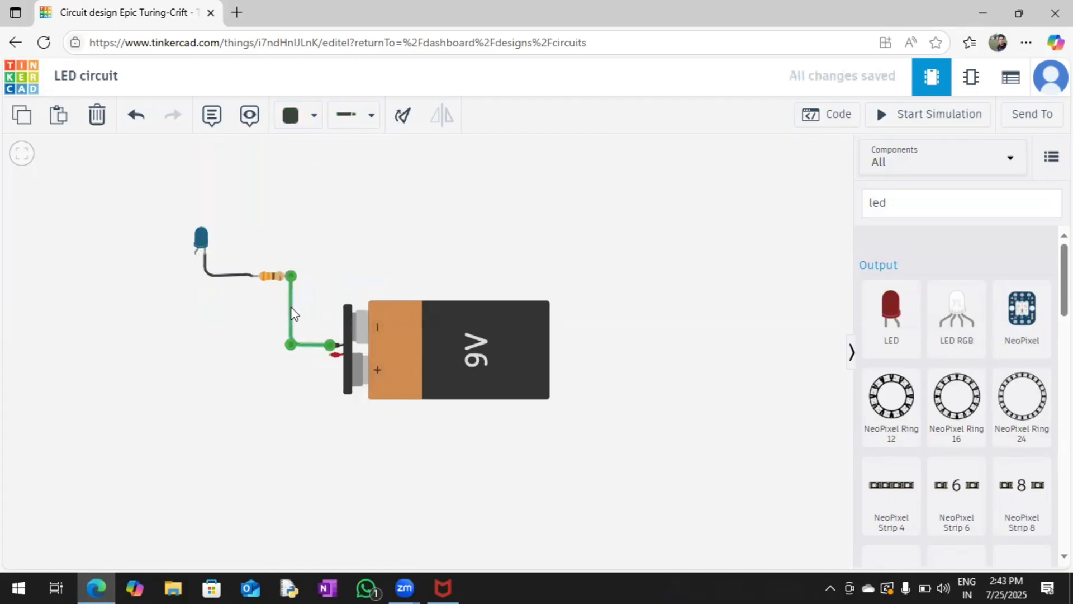
pyautogui.click(299, 117)
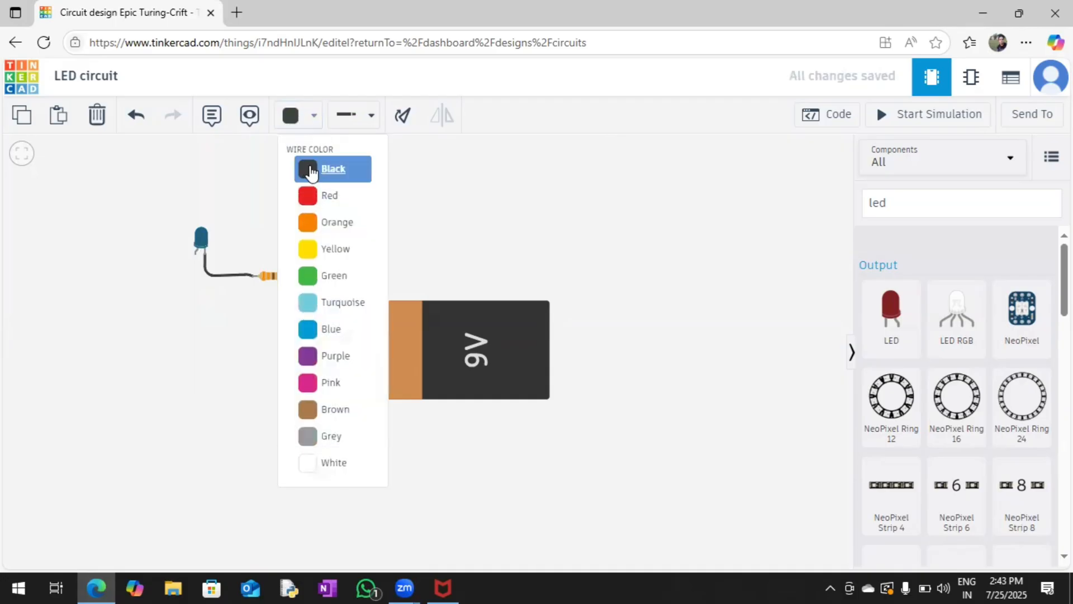
pyautogui.click(309, 170)
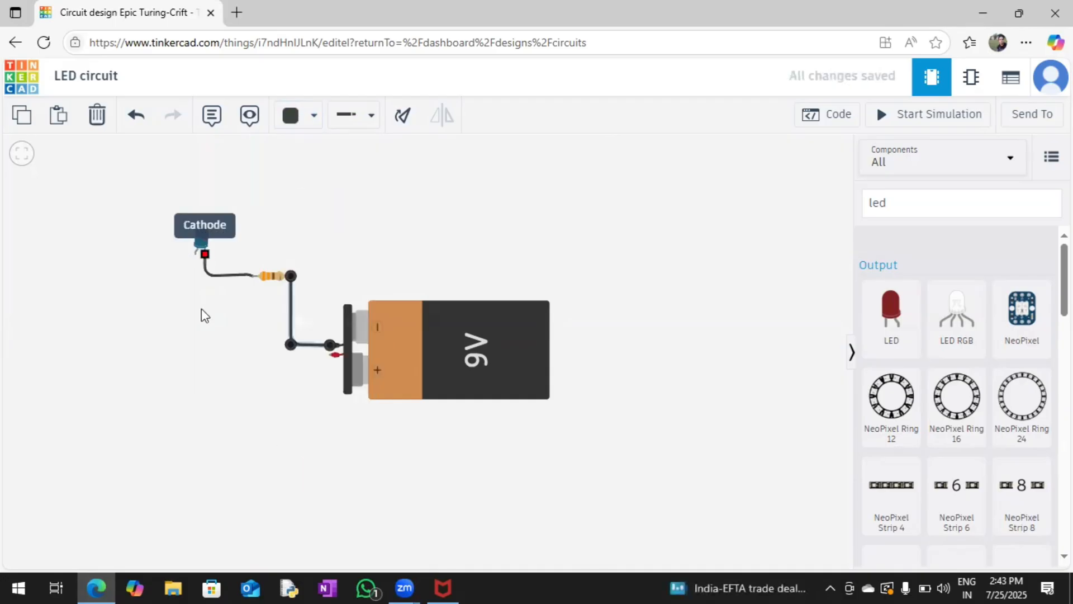
pyautogui.click(291, 419)
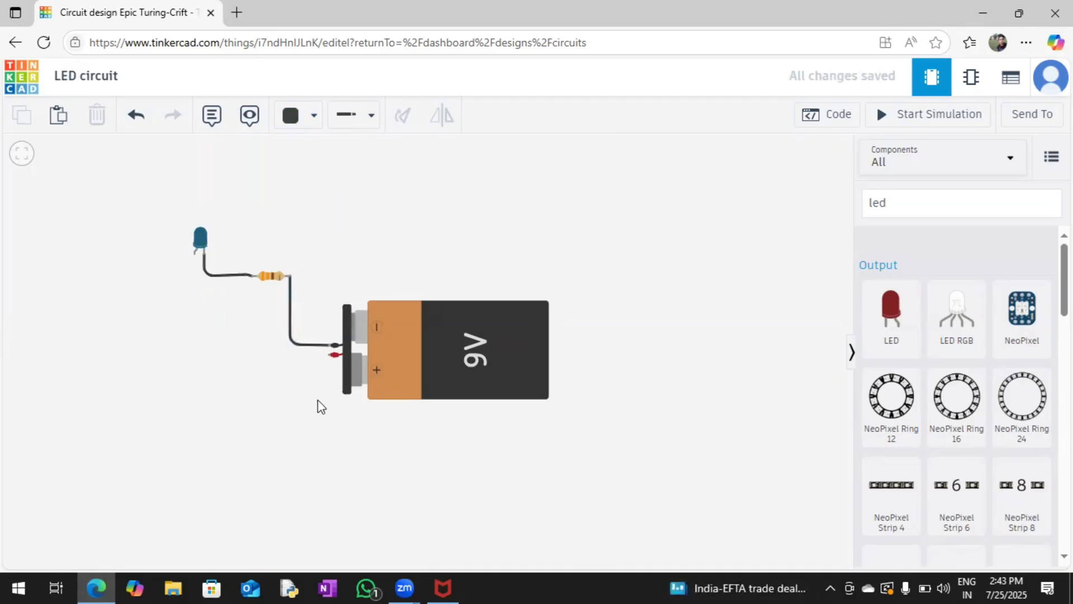
# Wire the battery's positive terminal to the LED's anode, square up the wire's corner and color it red
pyautogui.click(335, 355)
pyautogui.click(190, 352)
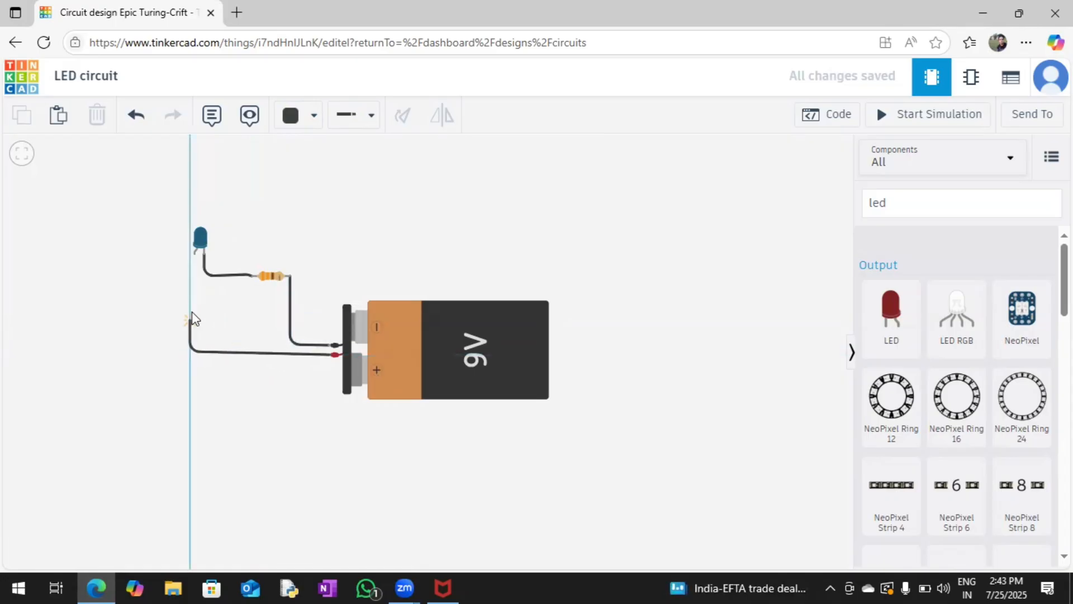
pyautogui.click(195, 252)
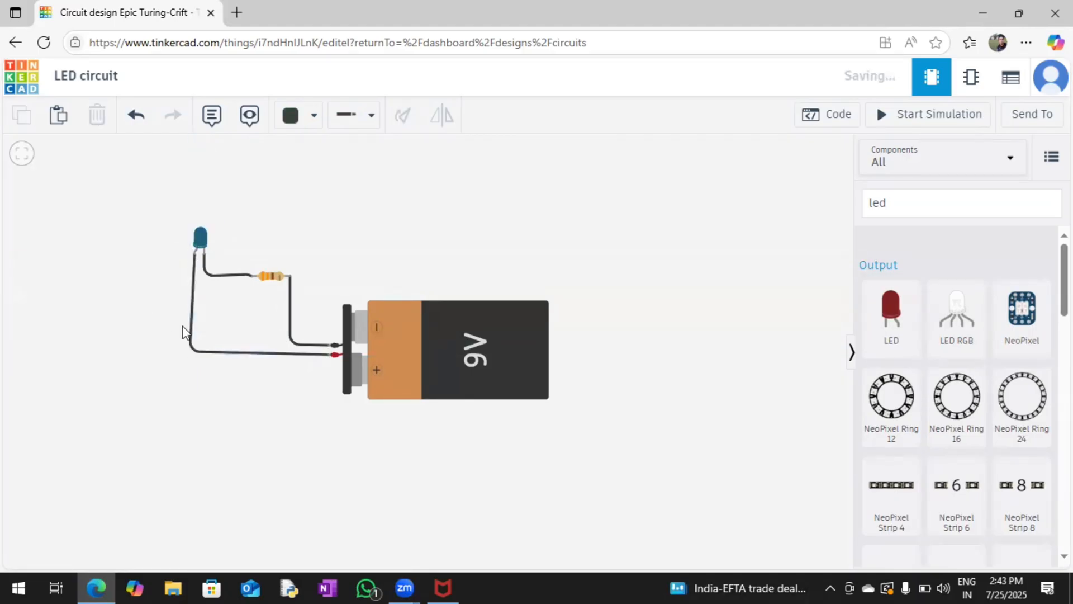
pyautogui.click(190, 344)
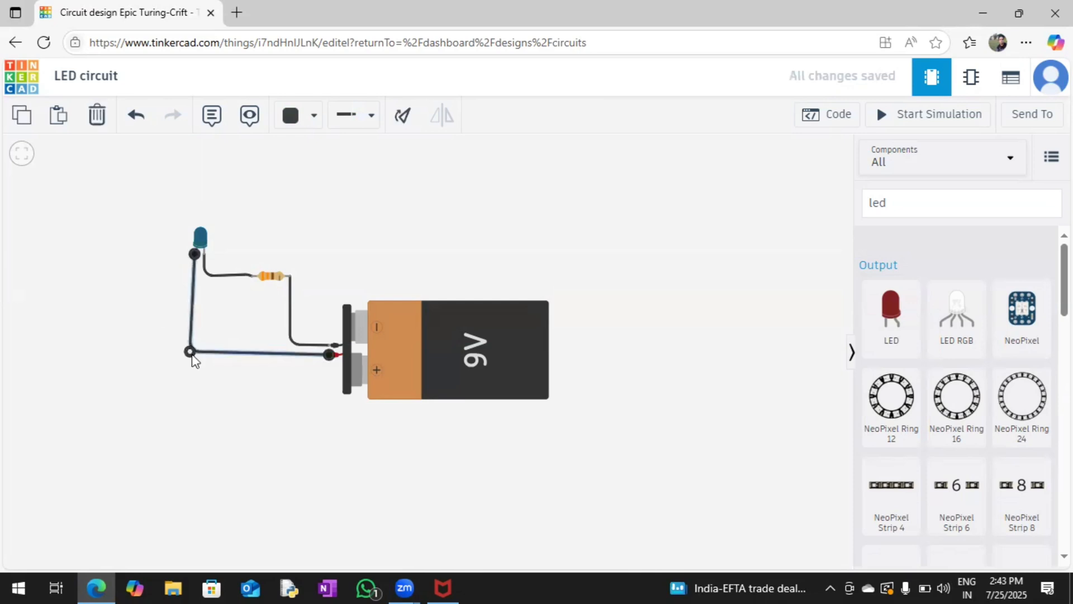
pyautogui.moveTo(190, 346); pyautogui.dragTo(193, 364)
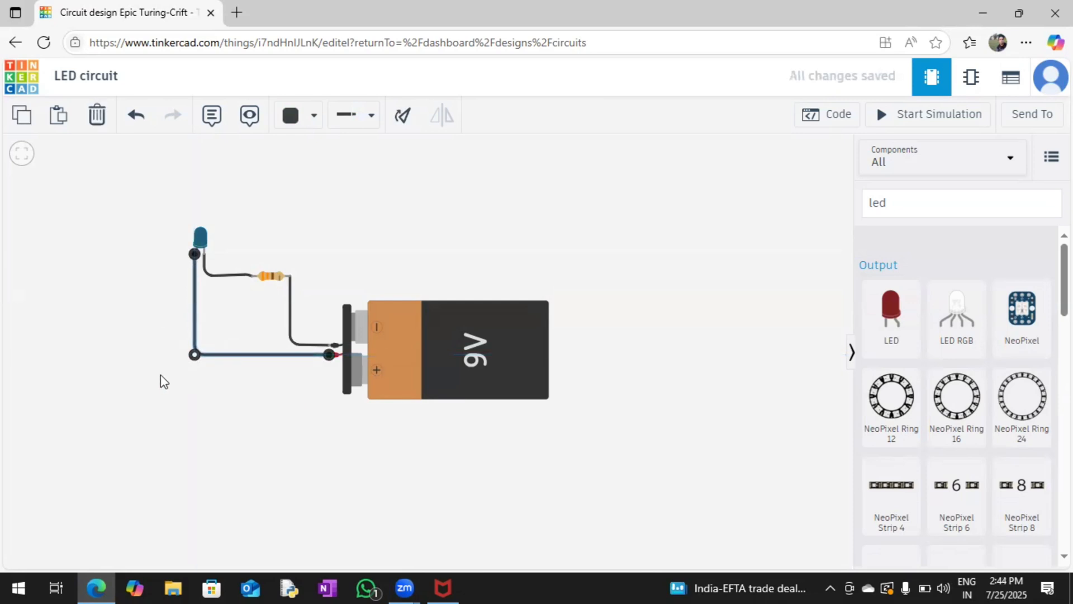
pyautogui.click(313, 115)
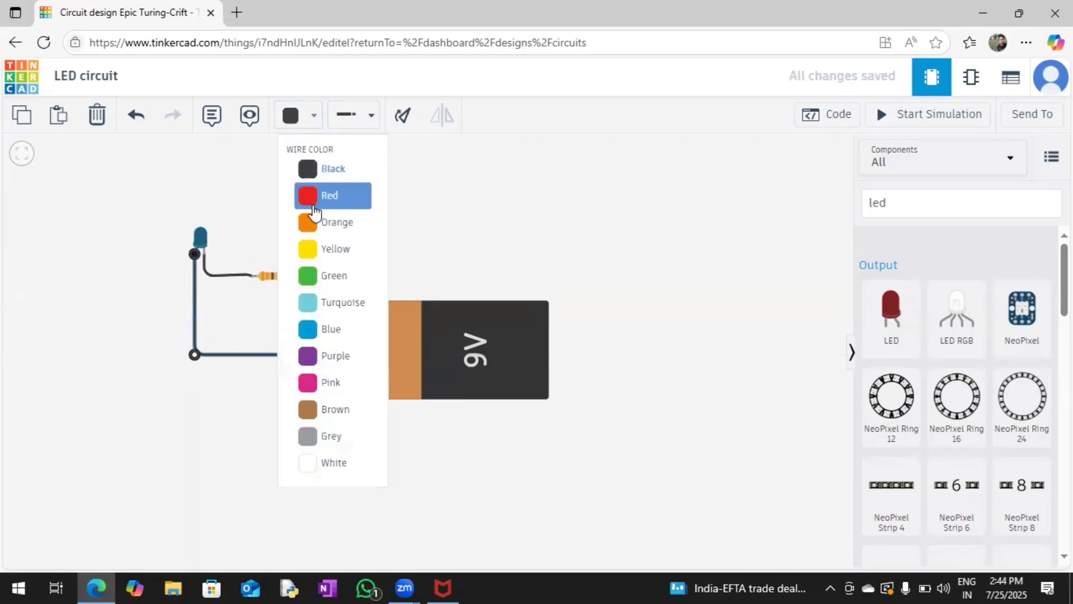
pyautogui.click(315, 205)
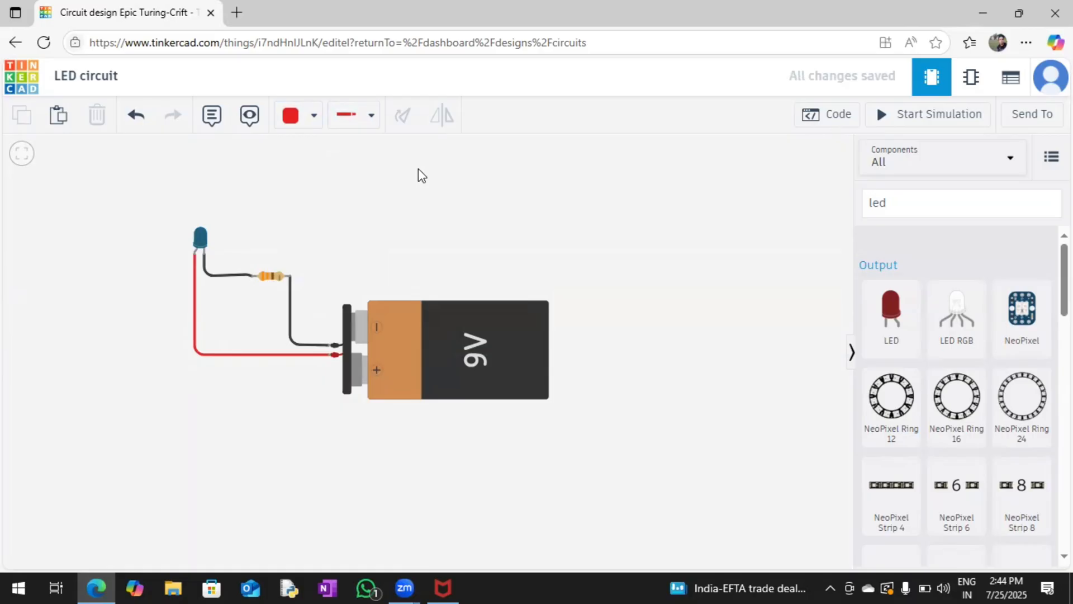
# Run and stop the circuit simulation twice to check the LED
pyautogui.click(925, 116)
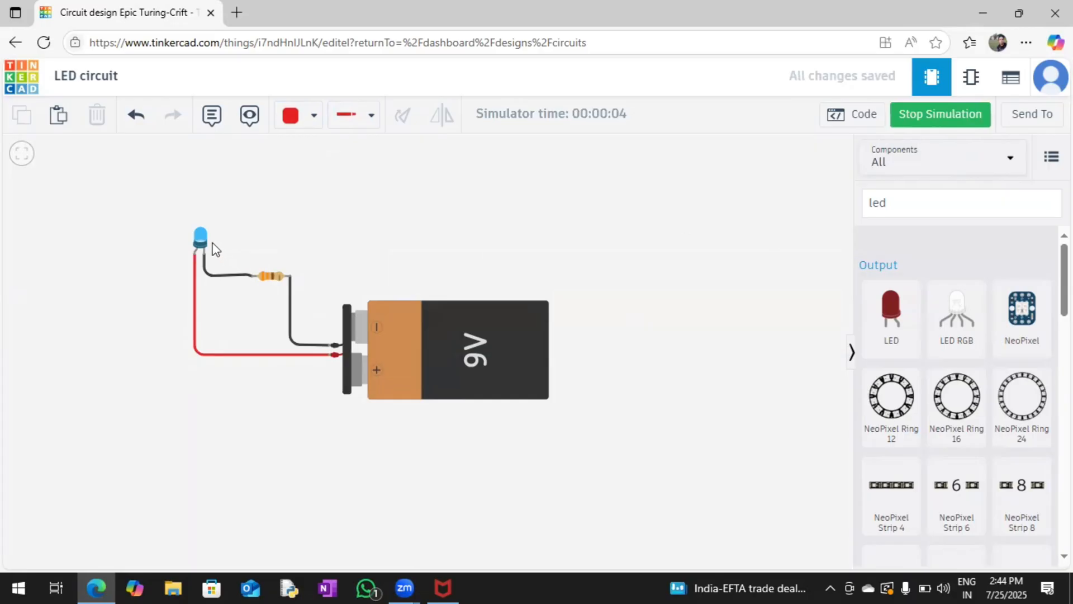
pyautogui.click(933, 118)
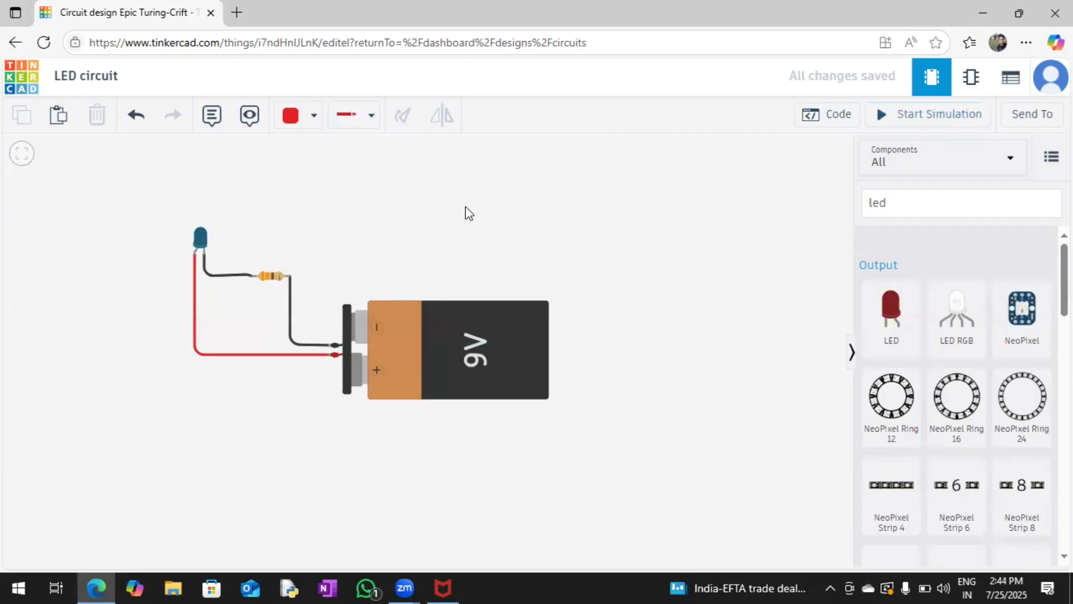
pyautogui.click(944, 119)
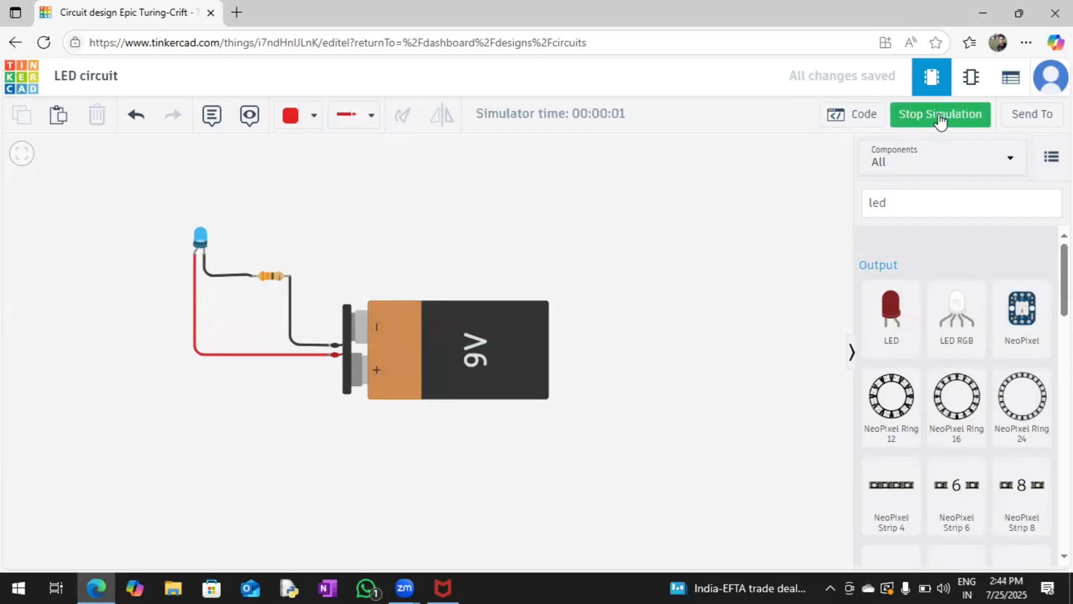
pyautogui.click(941, 118)
# Clear the "led" term from the component library search
pyautogui.click(929, 205)
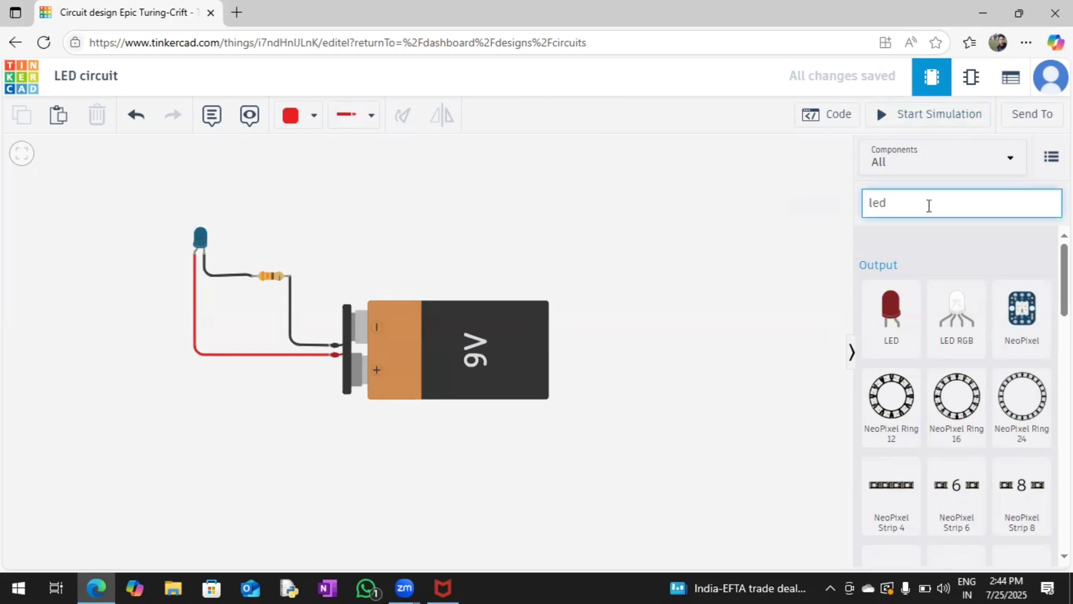
pyautogui.press('BackSpace')
pyautogui.press('BackSpace')
pyautogui.press('BackSpace')
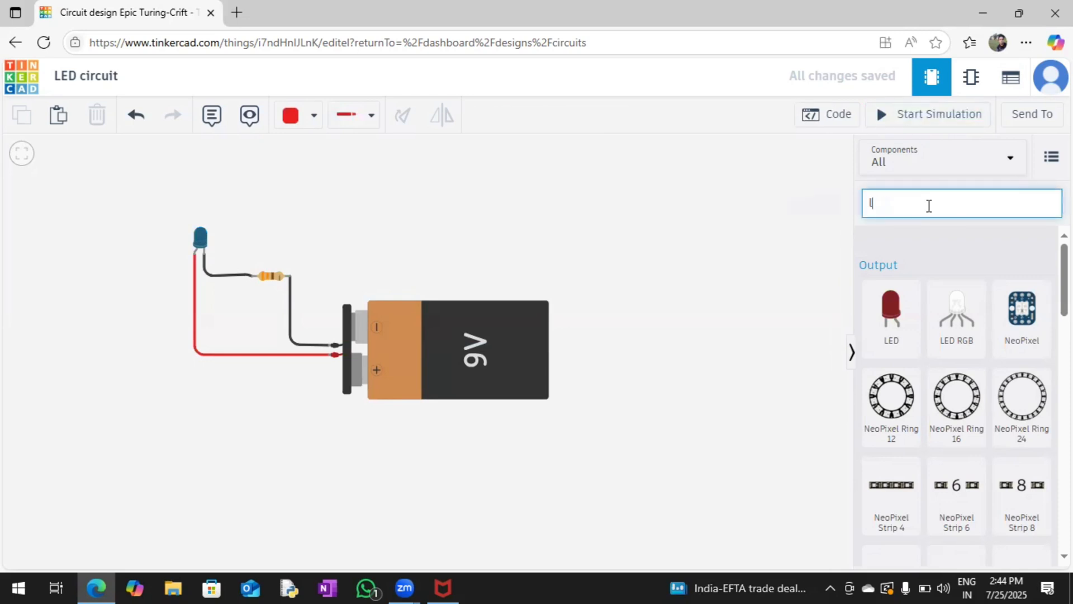